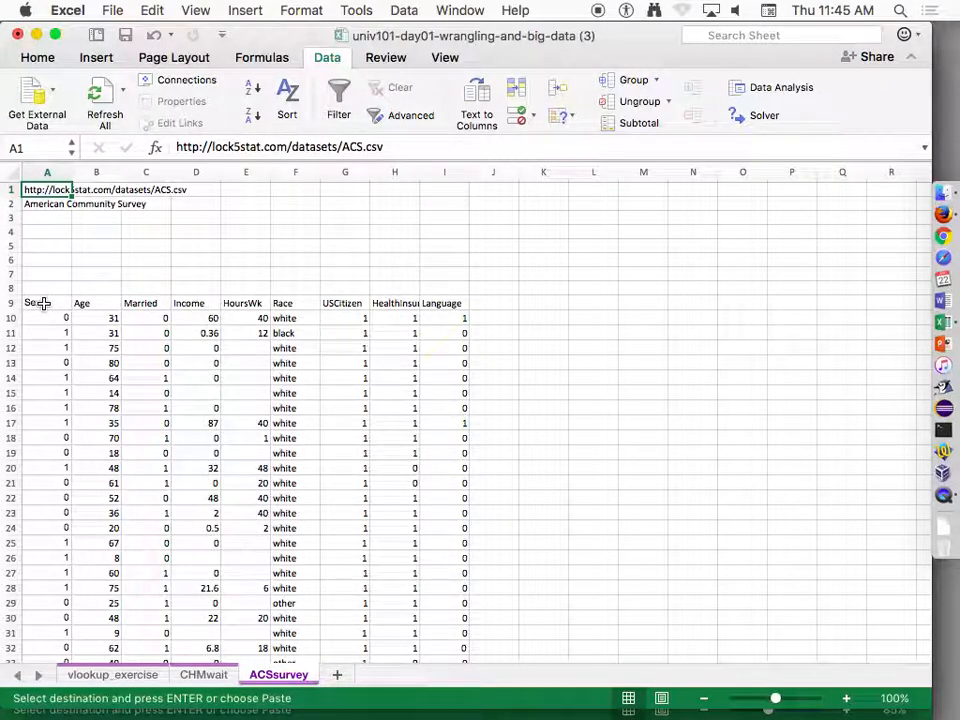
Create a PivotTable on a new worksheet from the survey data in ACSsurvey A9:I1009
left_click(110, 315)
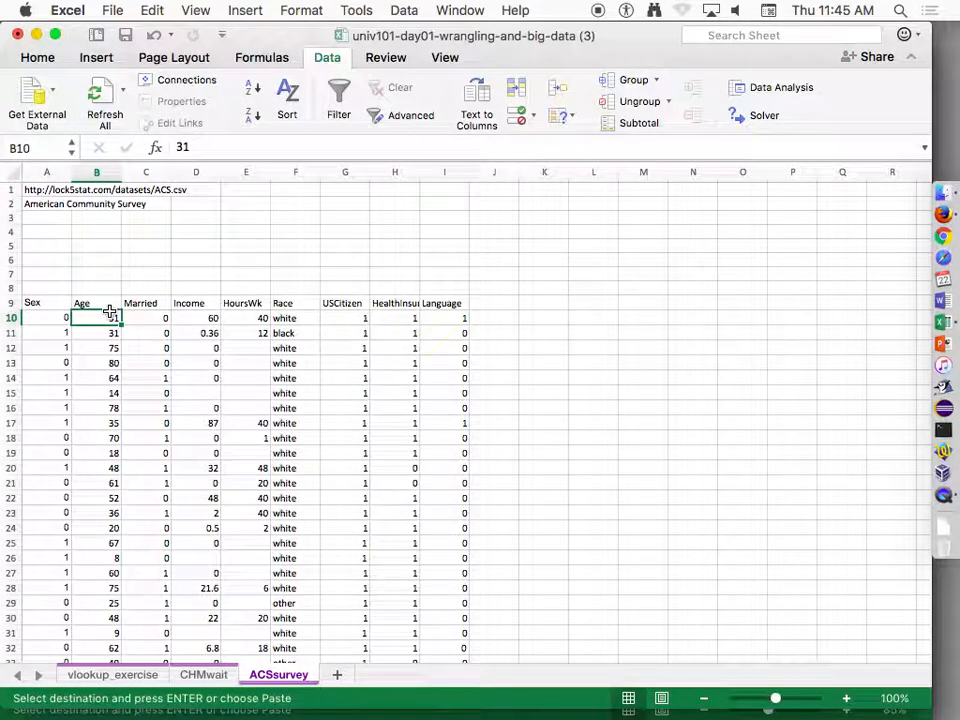
left_click(96, 58)
left_click(34, 96)
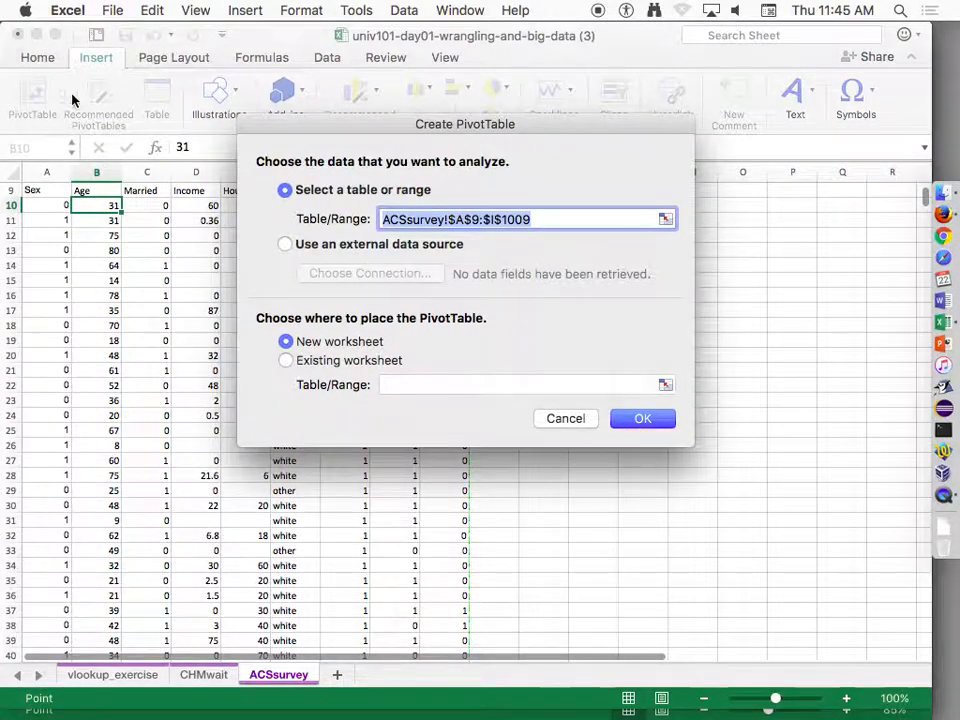
left_click_drag(378, 127, 638, 160)
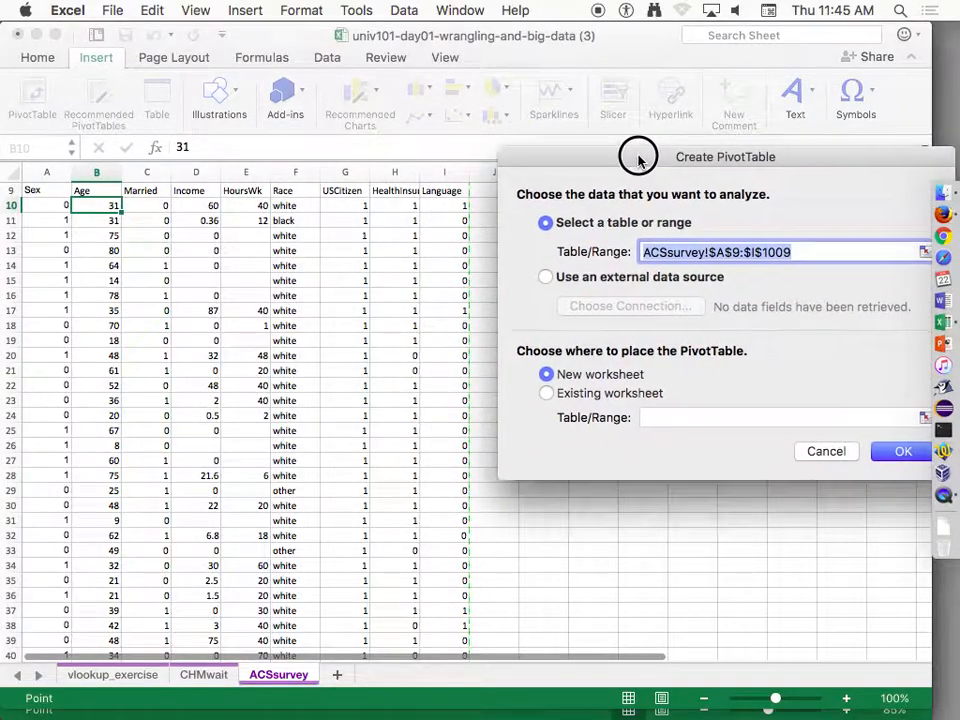
scroll(150, 230, "up", 2)
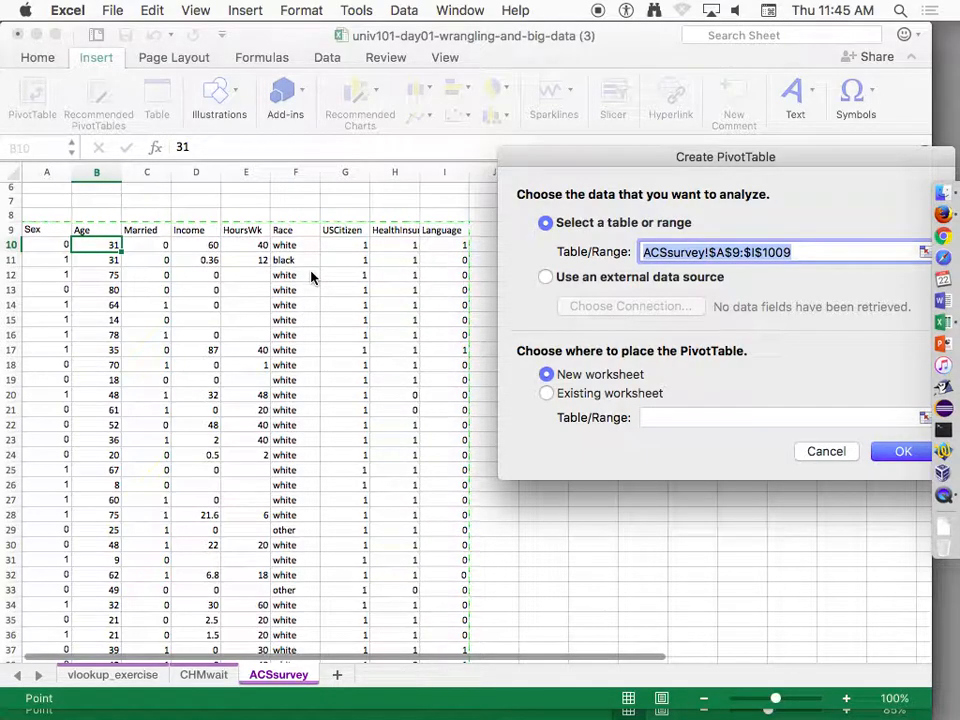
left_click(900, 450)
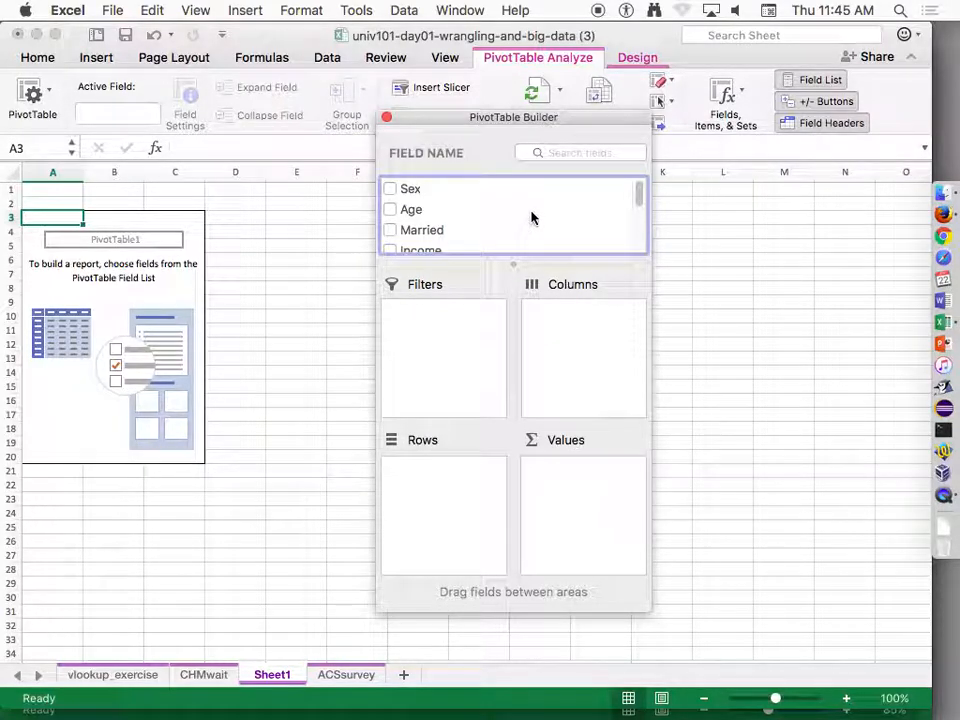
Add Sex as the pivot table's row field and check it against the Sex column in the ACSsurvey sheet
left_click(413, 192)
left_click_drag(413, 192, 467, 482)
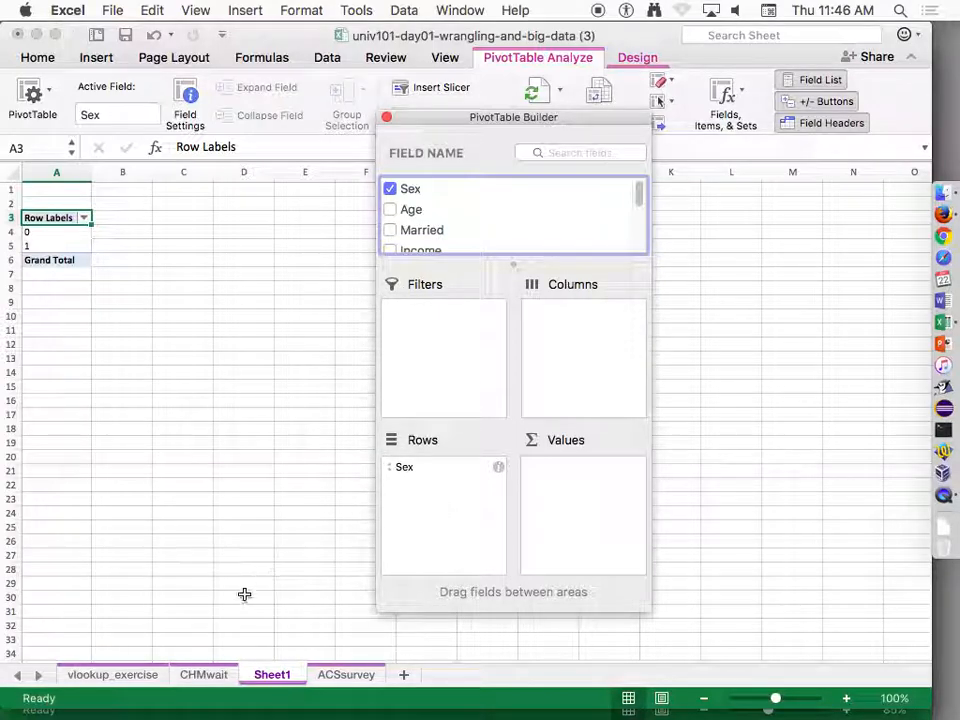
left_click(266, 639)
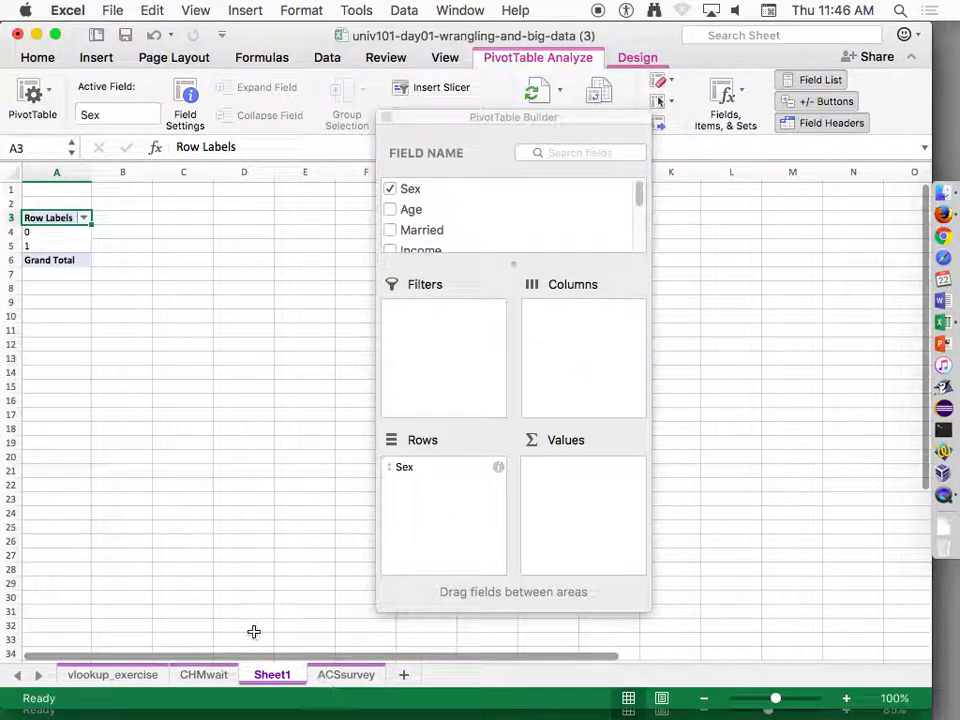
left_click(340, 677)
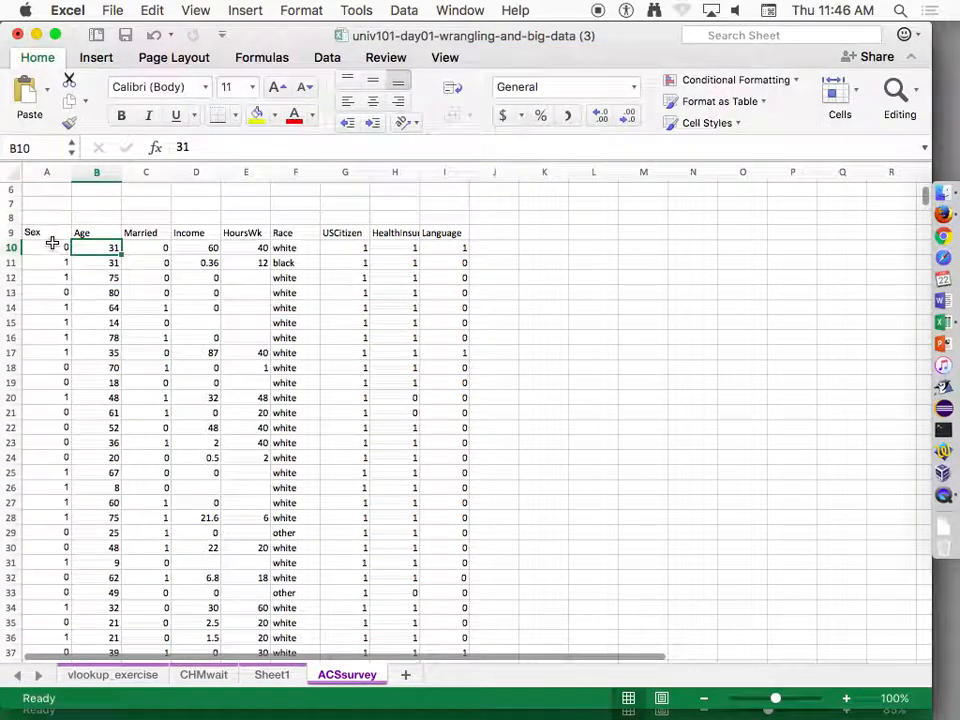
left_click(49, 237)
left_click_drag(49, 237, 56, 532)
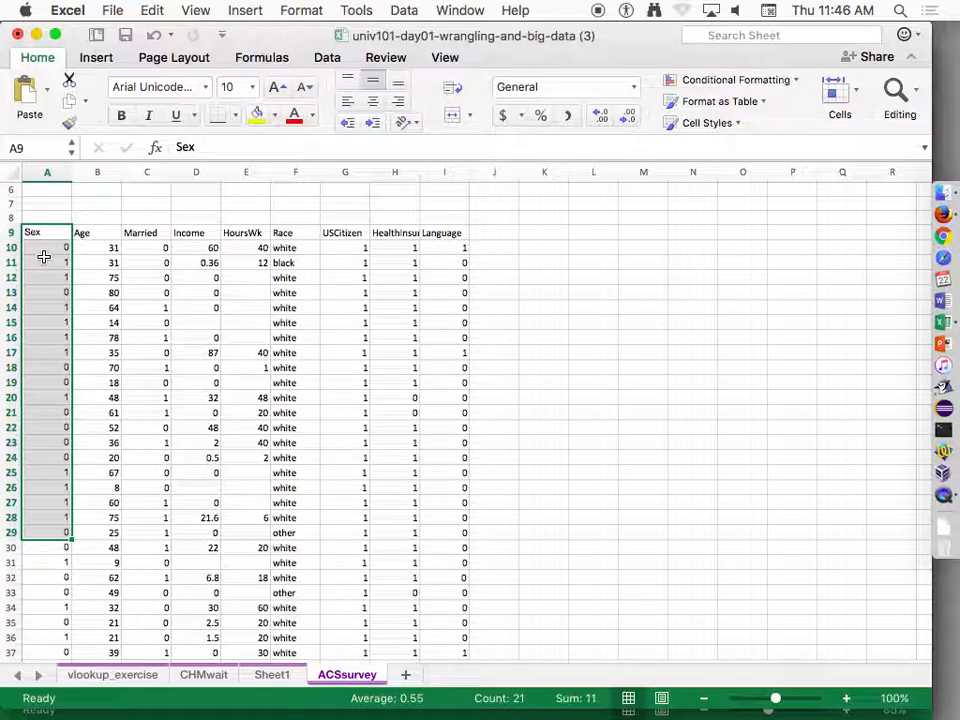
left_click(268, 676)
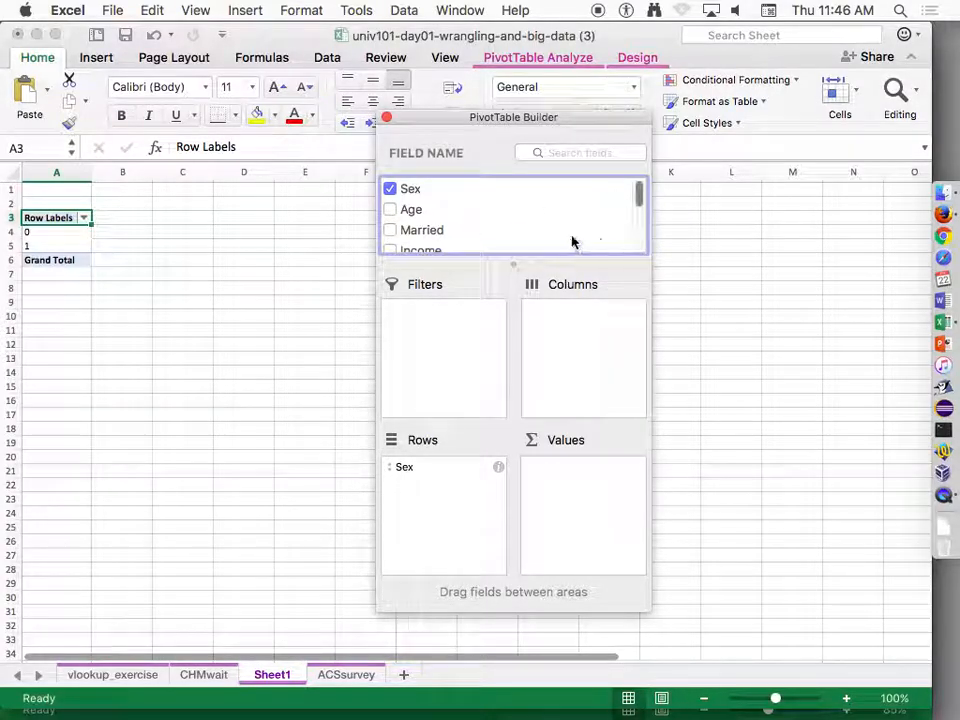
Add Income to the pivot table's values, summarized by Average
left_click_drag(437, 251, 607, 501)
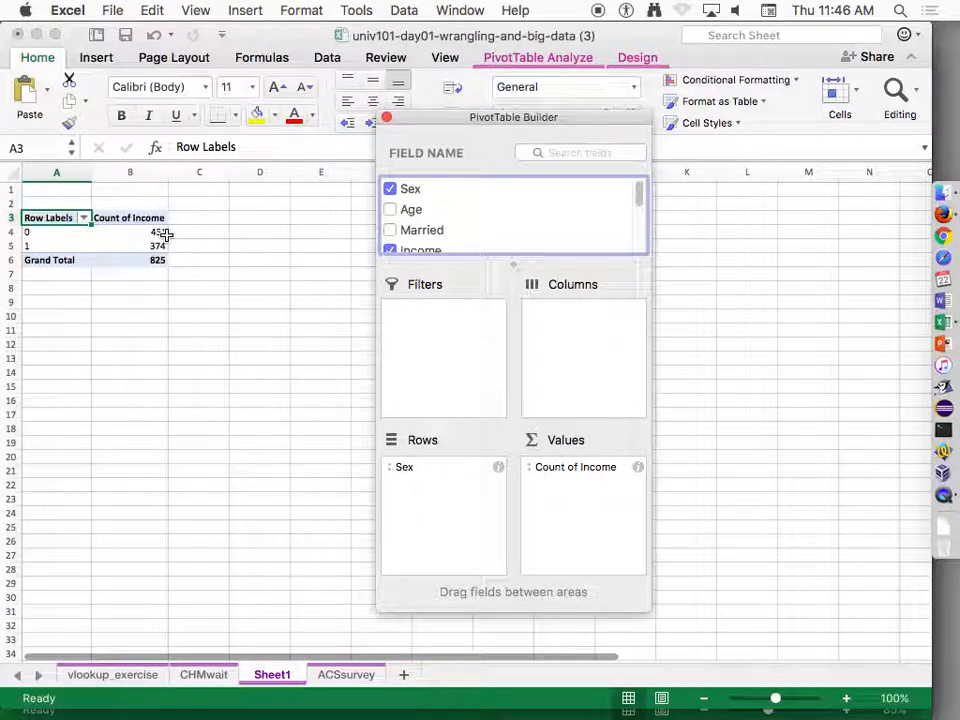
left_click(639, 468)
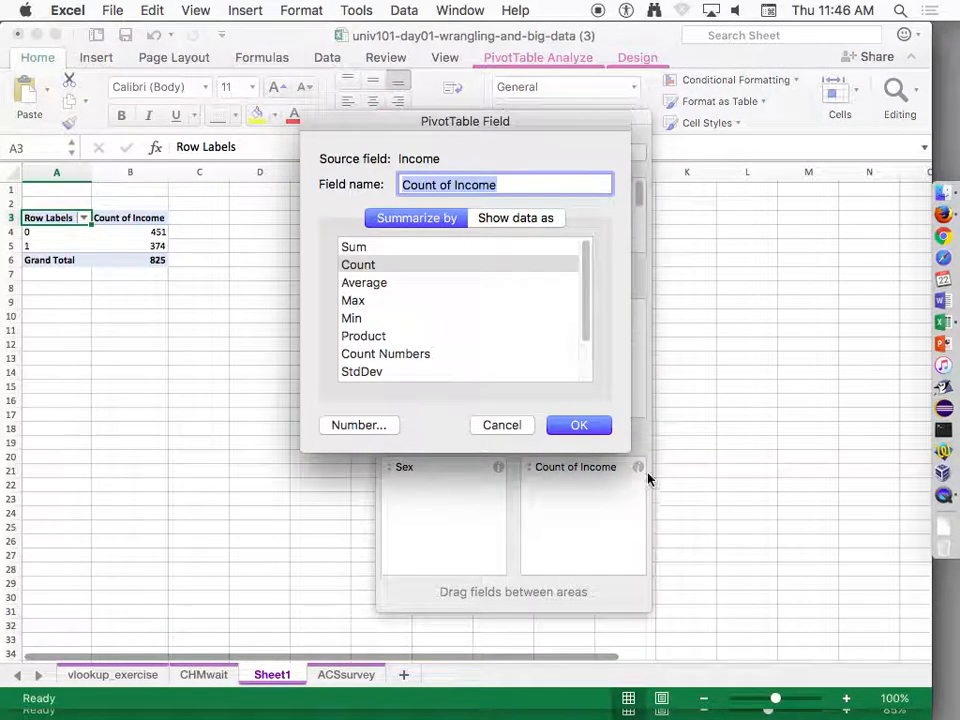
left_click(370, 284)
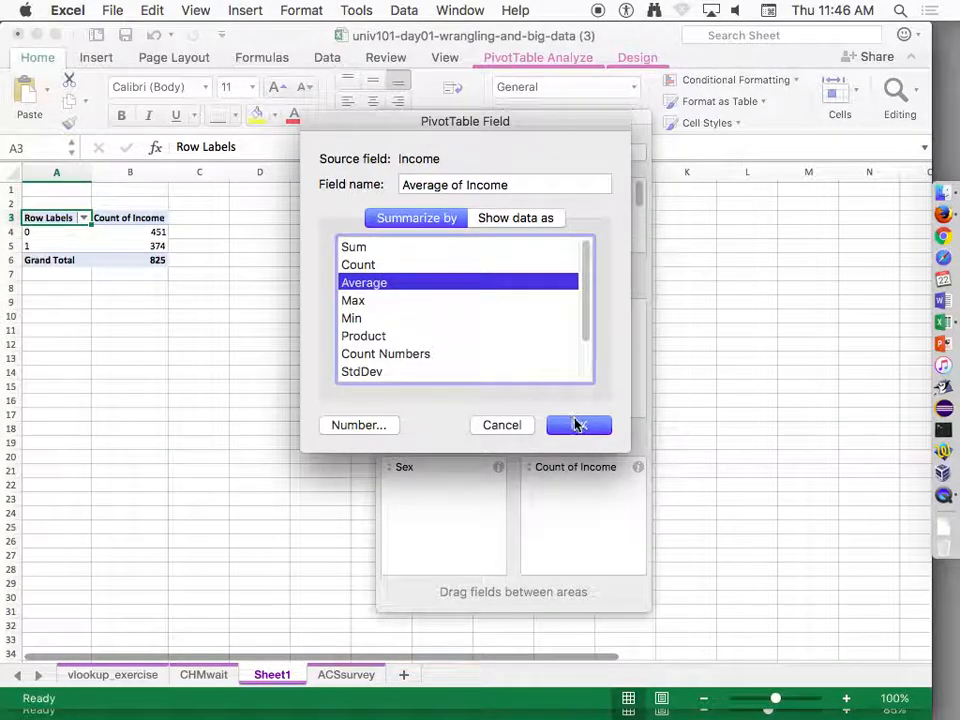
left_click(577, 425)
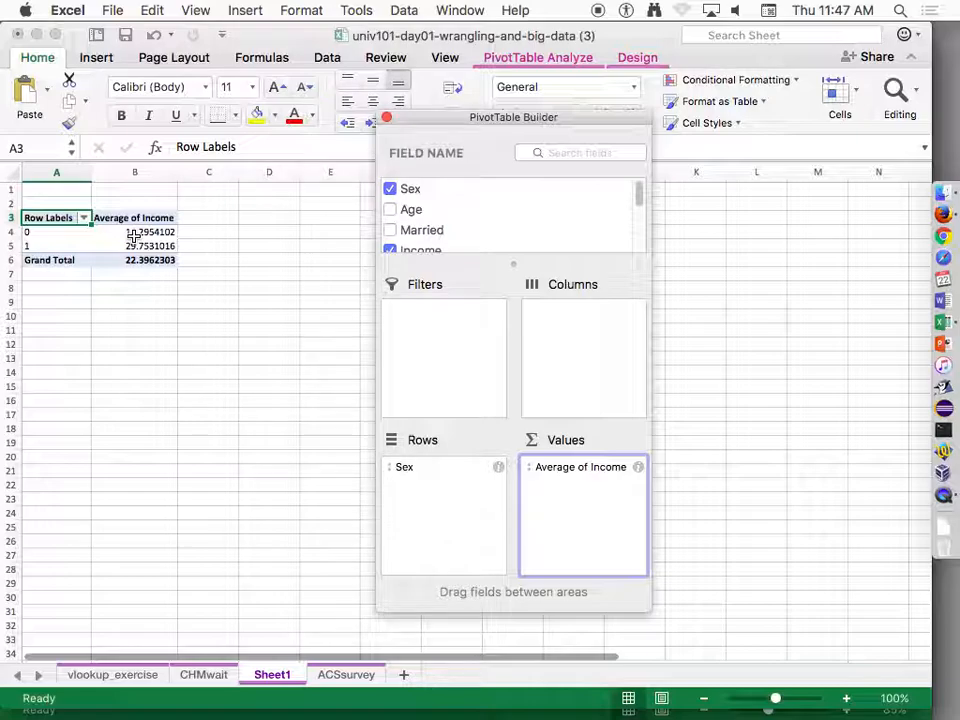
Add Income to the values twice more, once as a Count and once summarized by StdDev
scroll(641, 203, "down", 3)
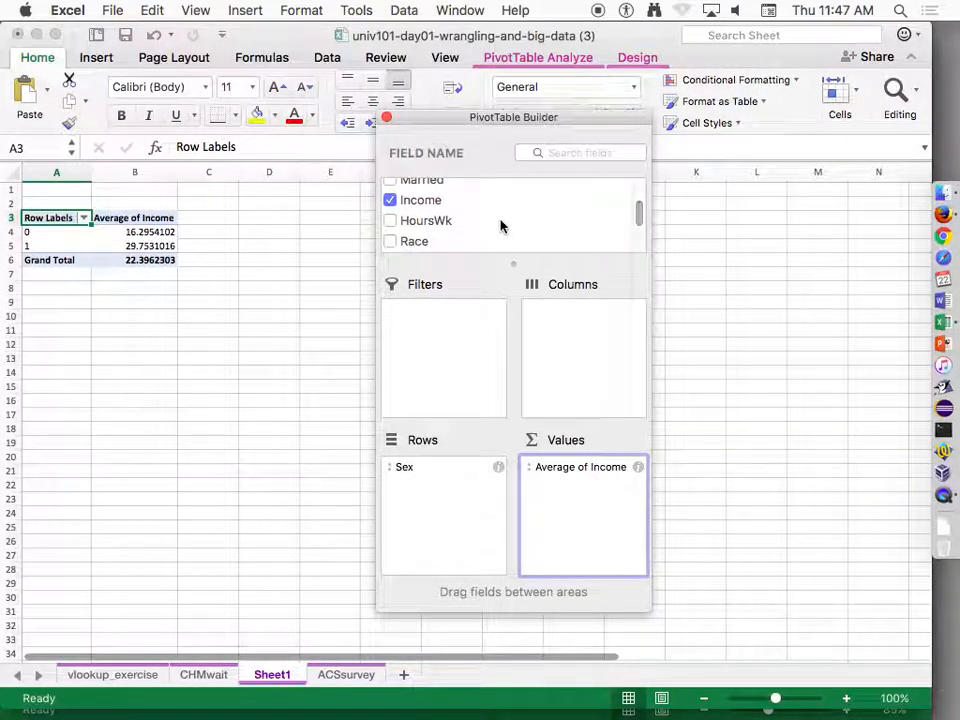
left_click_drag(433, 210, 620, 507)
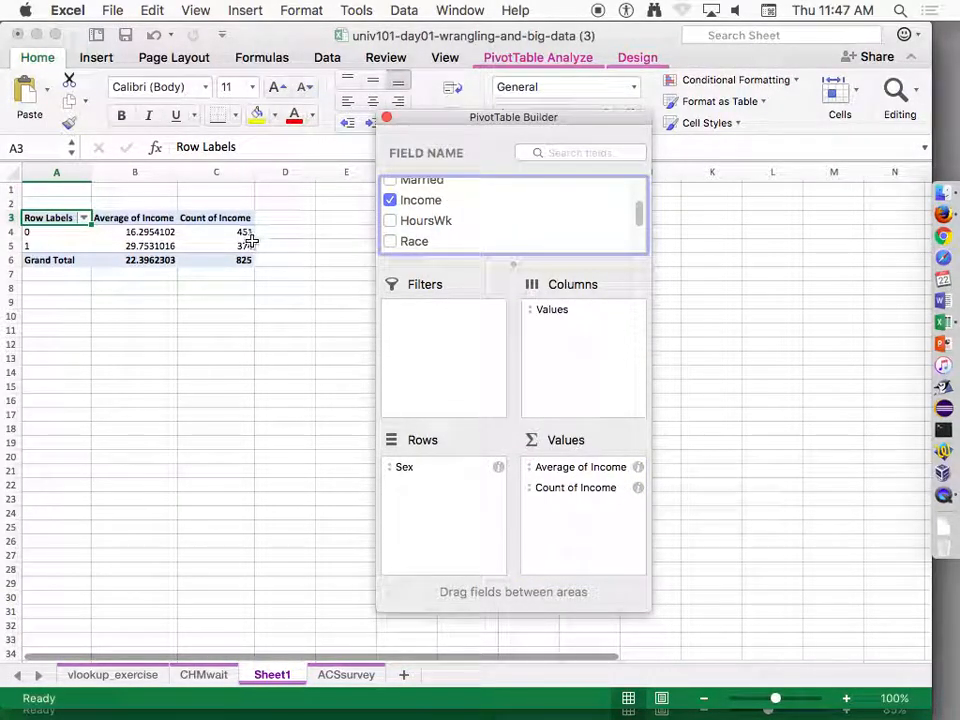
left_click_drag(420, 201, 618, 518)
left_click(637, 510)
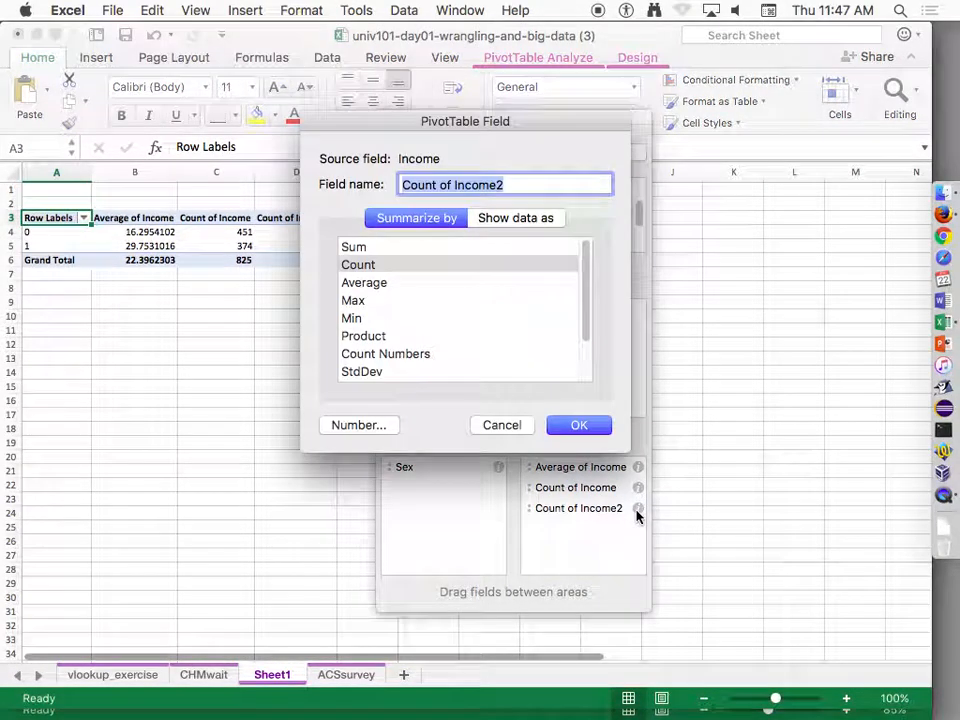
left_click(358, 372)
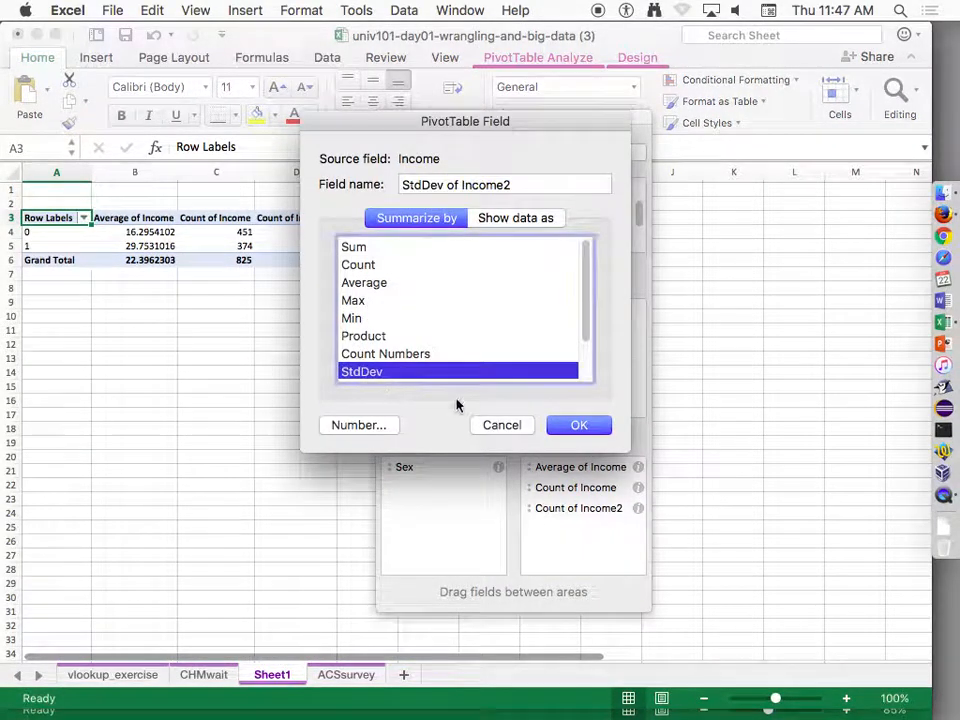
left_click(577, 424)
left_click_drag(516, 117, 708, 126)
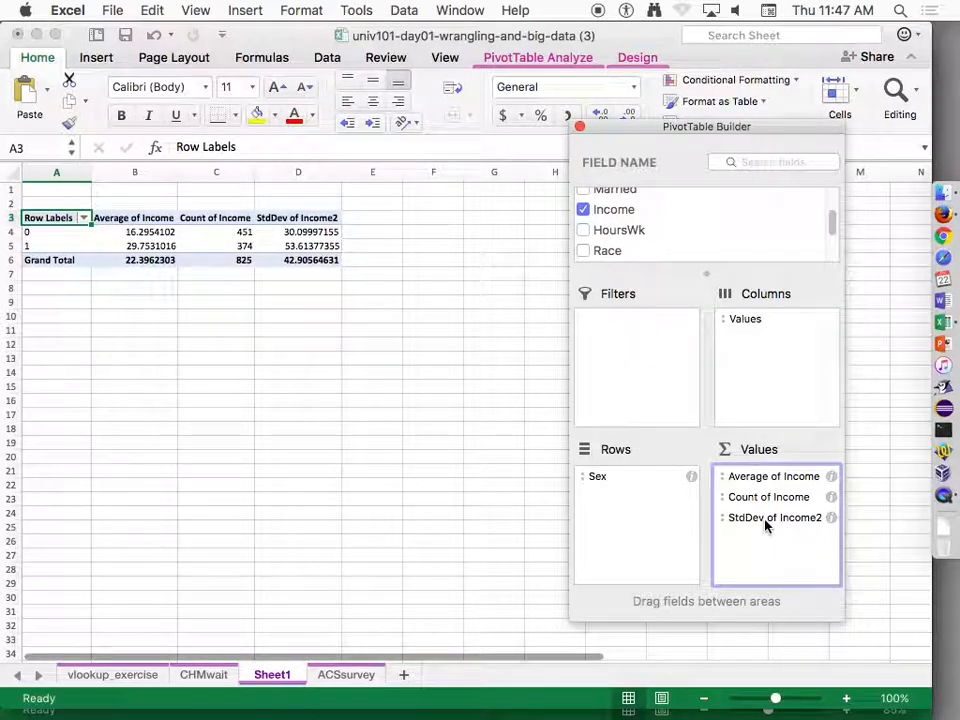
Remove the standard deviation and count of Income from the pivot table's values
left_click_drag(765, 524, 731, 261)
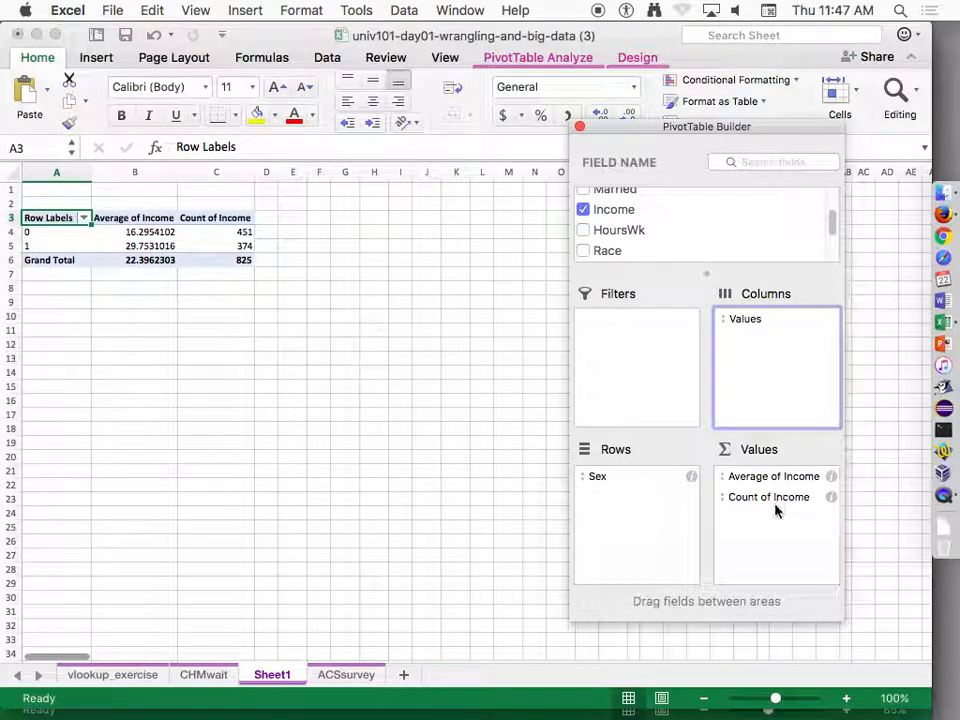
left_click_drag(775, 505, 741, 245)
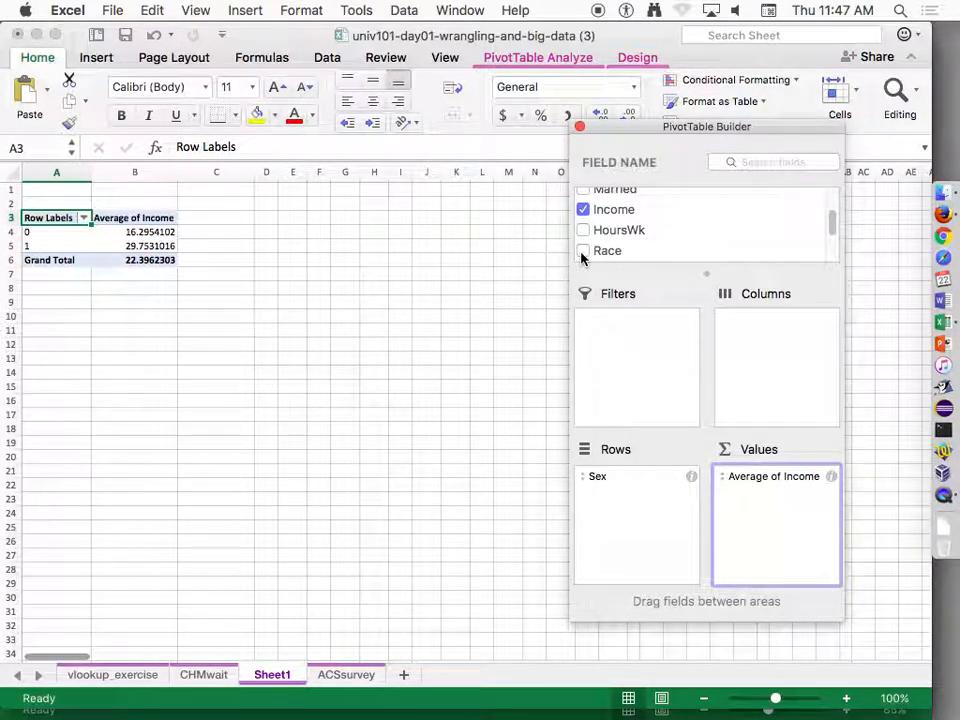
Add Race as the pivot table's column field to break down average income by race
left_click_drag(606, 253, 800, 390)
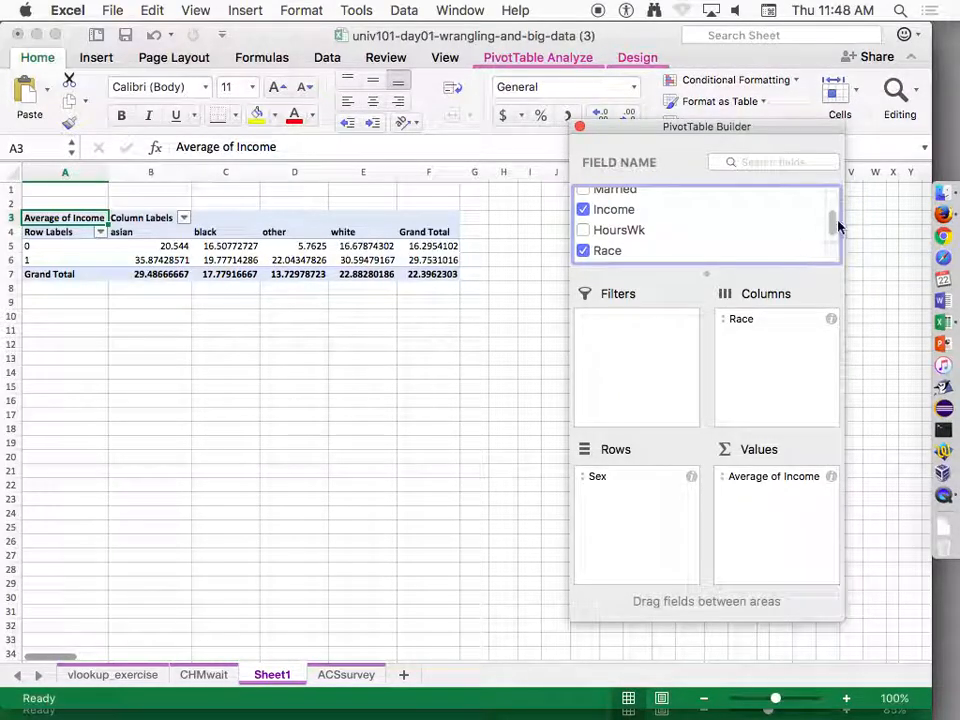
left_click_drag(838, 227, 835, 207)
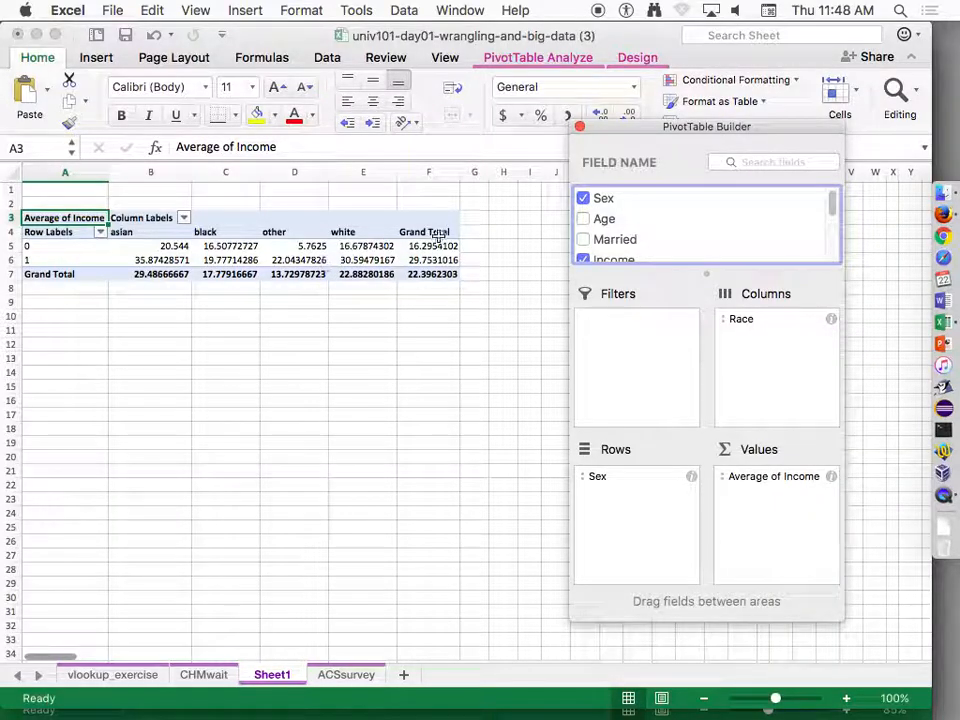
Add USCitizen to the pivot table's rows and order it above Sex
left_click_drag(831, 208, 831, 247)
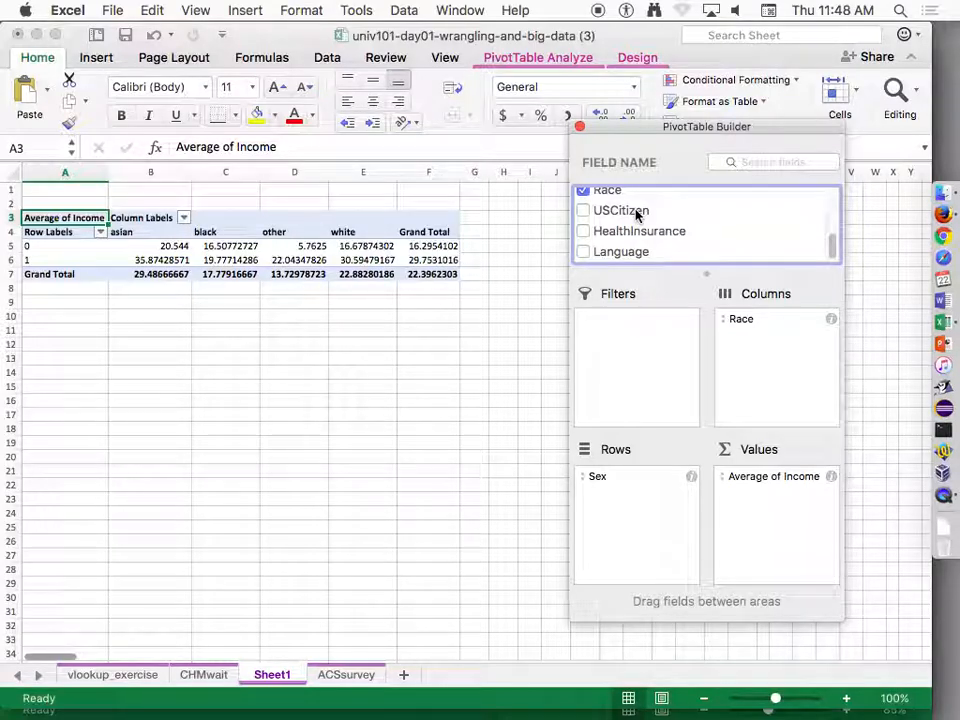
left_click_drag(636, 212, 660, 540)
left_click_drag(659, 540, 660, 540)
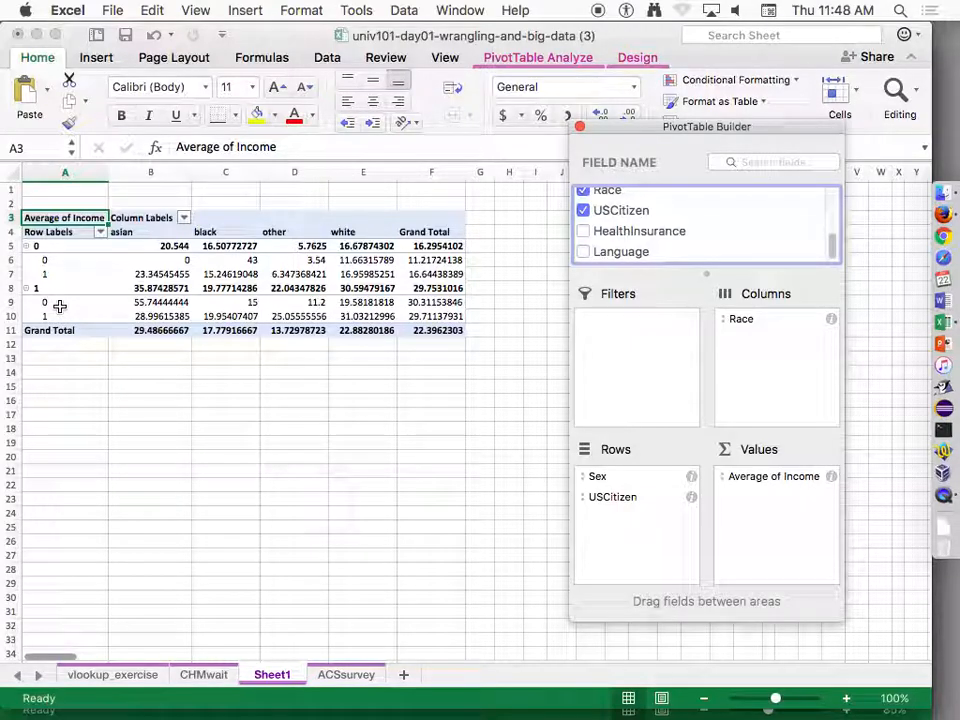
left_click_drag(600, 484, 606, 512)
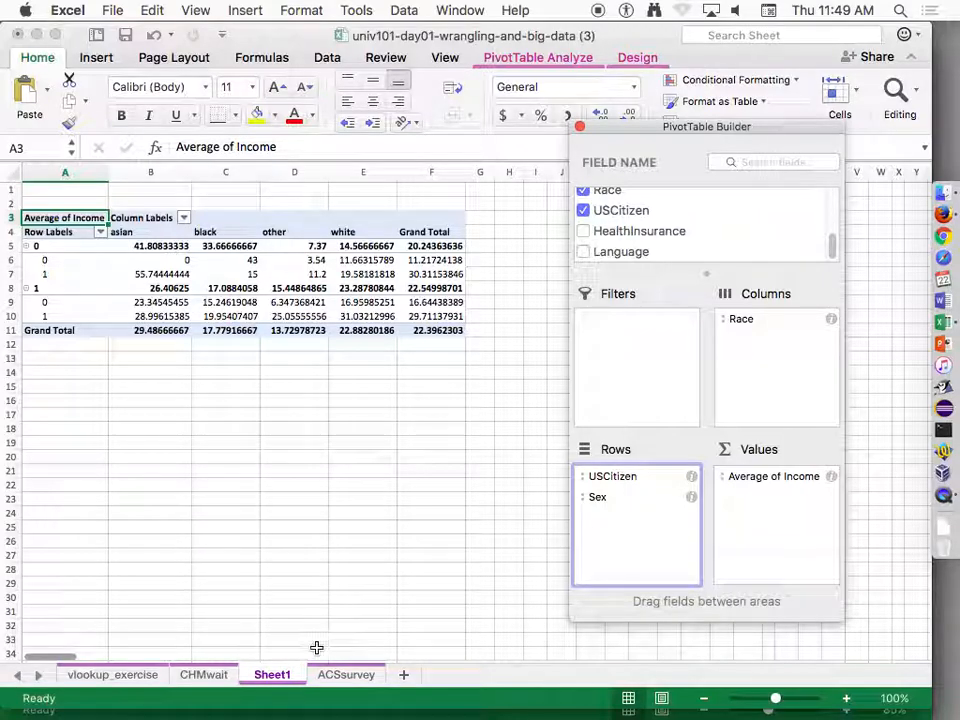
In the ACSsurvey sheet, replace the first three Sex entries, A10 to A12, with F, M and M
left_click(337, 677)
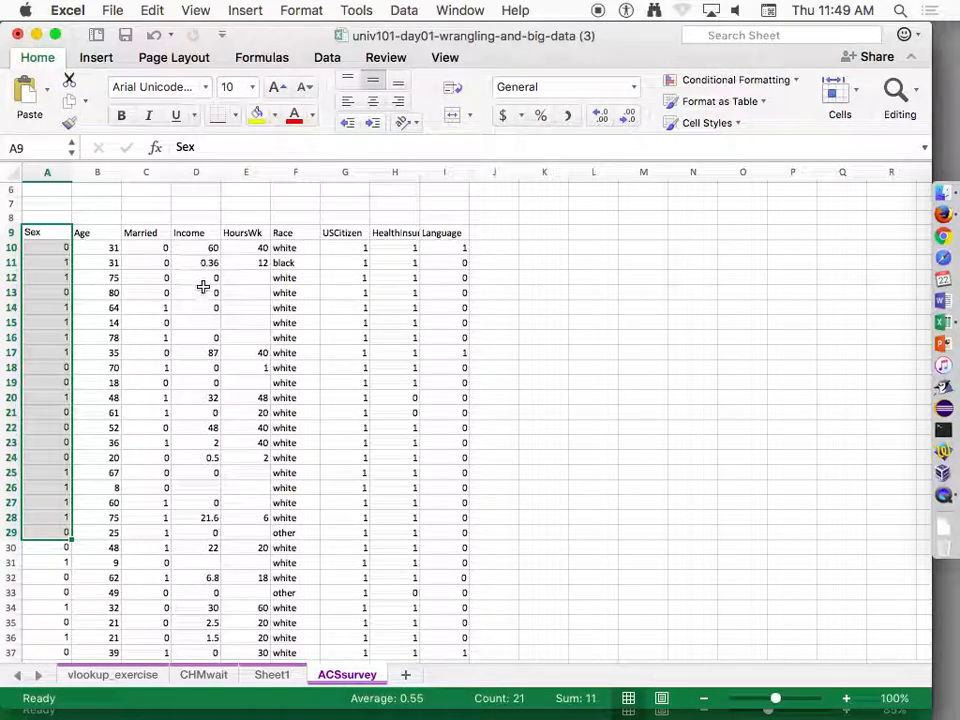
left_click(206, 323)
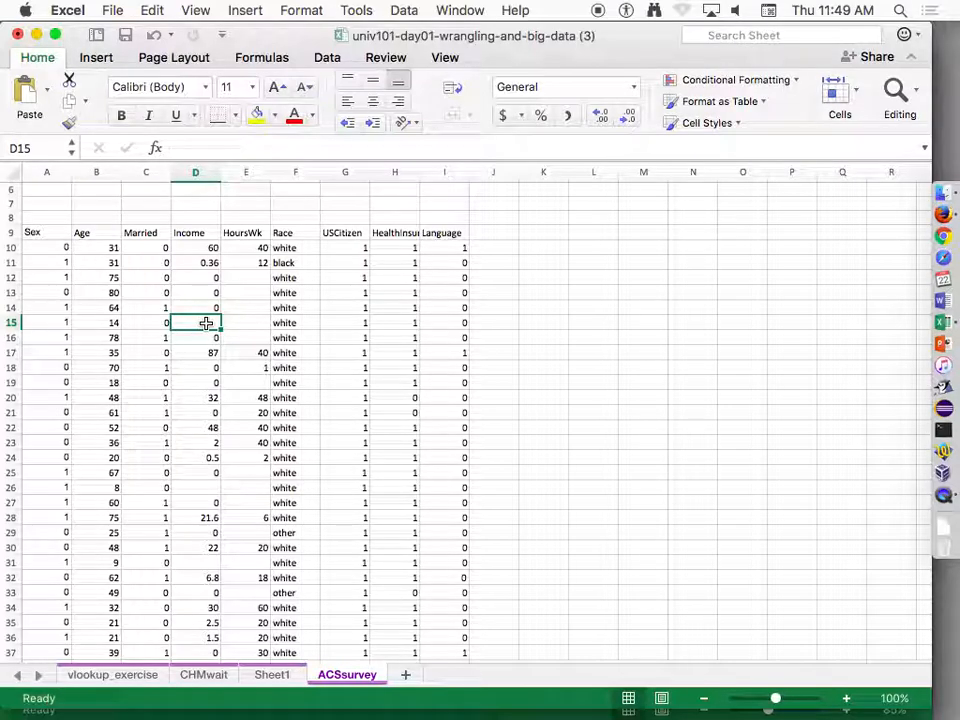
left_click(271, 675)
left_click(330, 680)
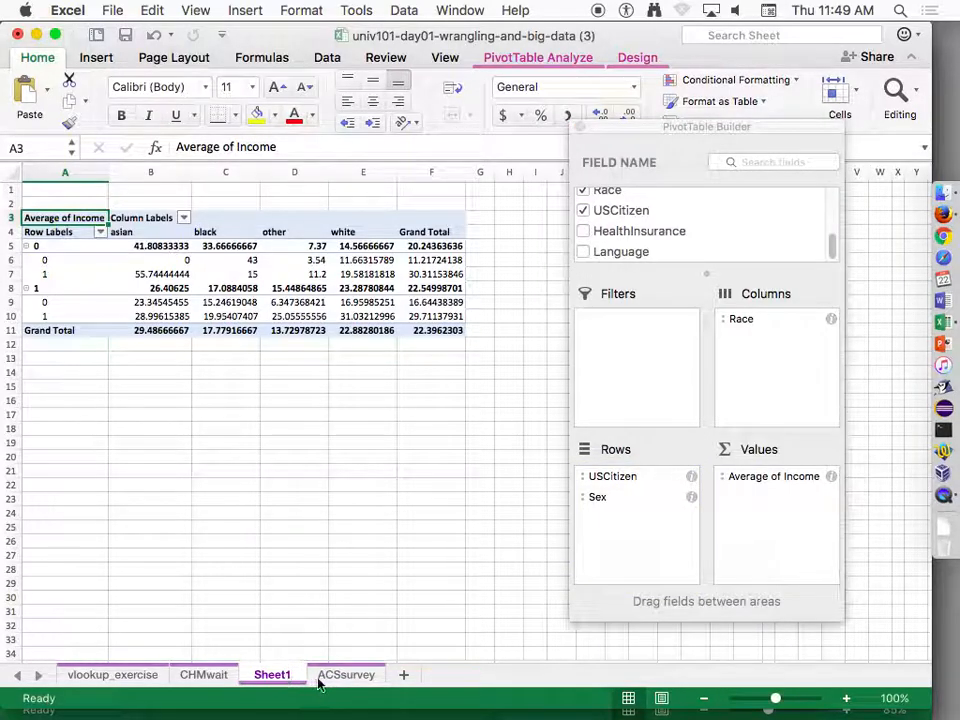
left_click(316, 680)
left_click(60, 247)
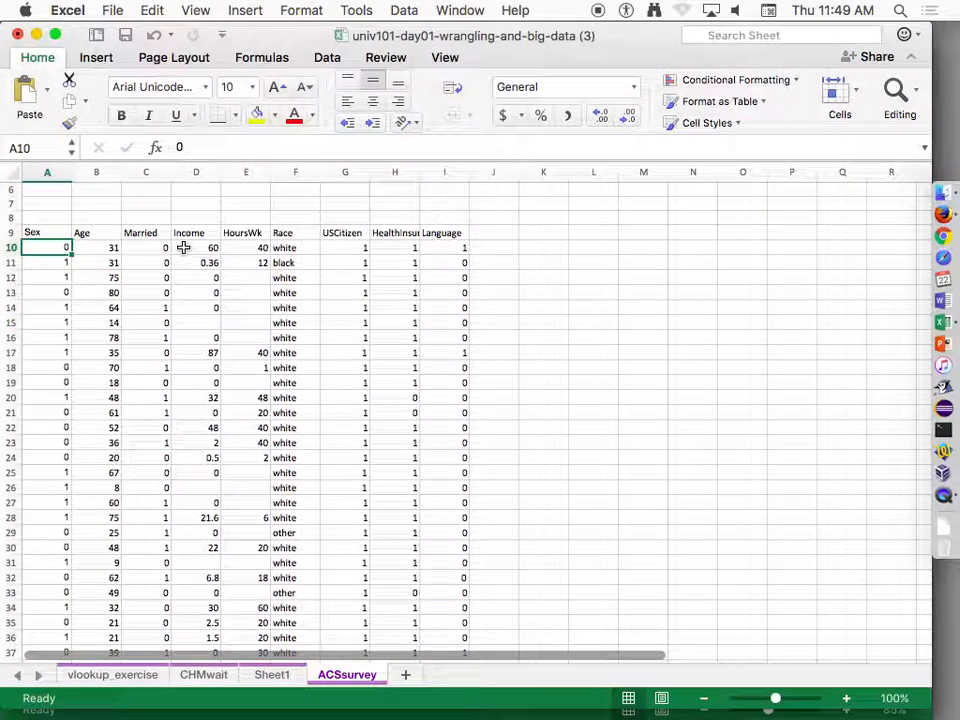
type("F")
key("Return")
type("M")
key("Return")
type("M")
key("Return")
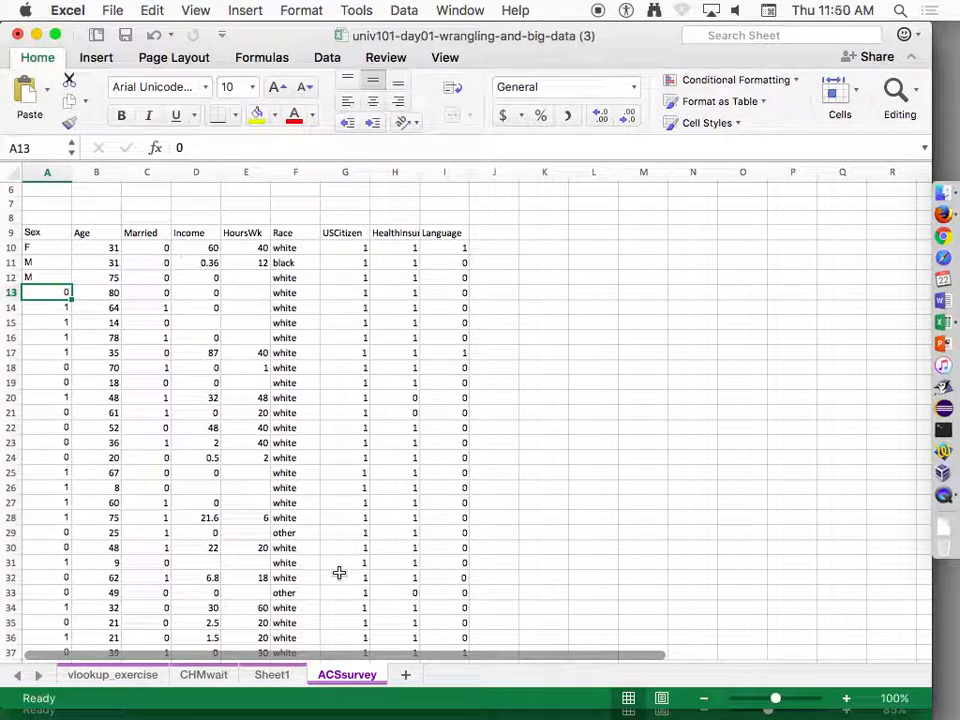
Refresh the pivot table on Sheet1 to pick up the edited survey data
left_click(289, 677)
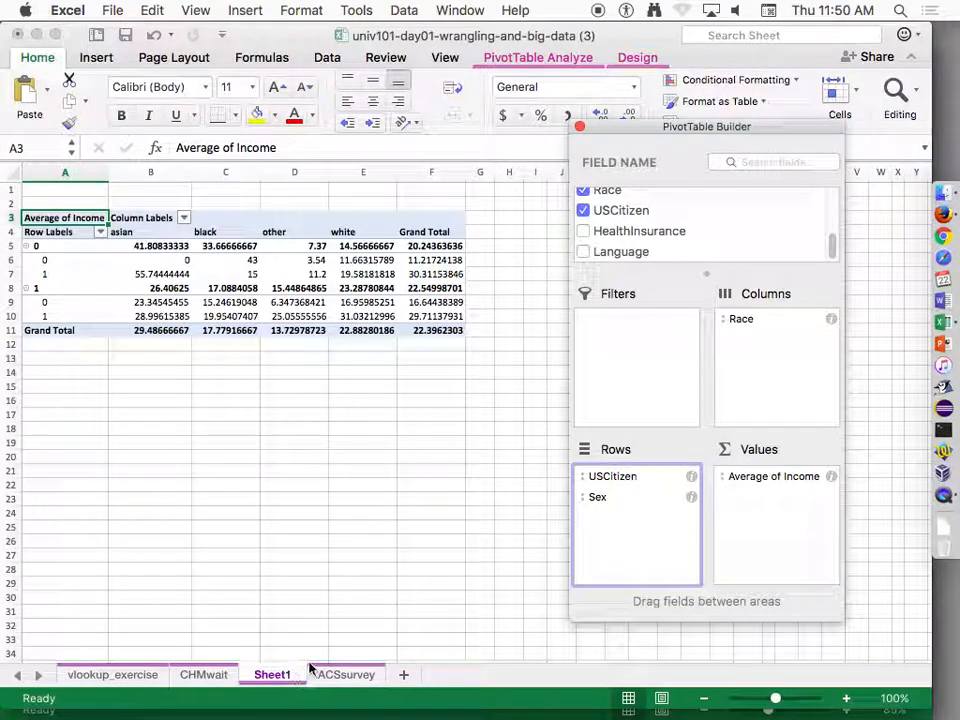
left_click(630, 60)
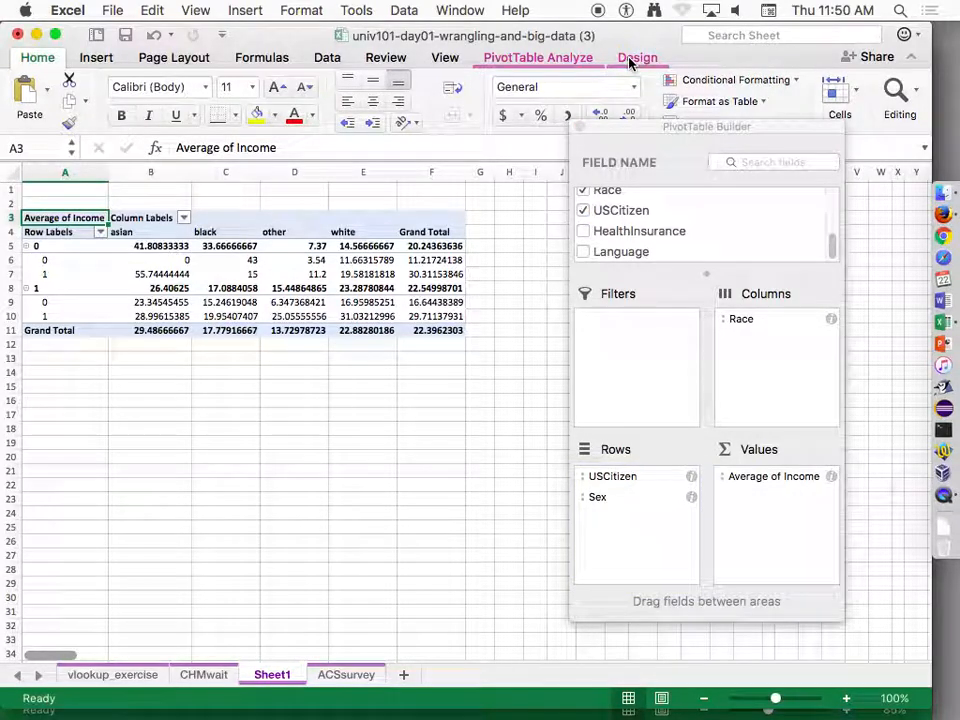
left_click(563, 62)
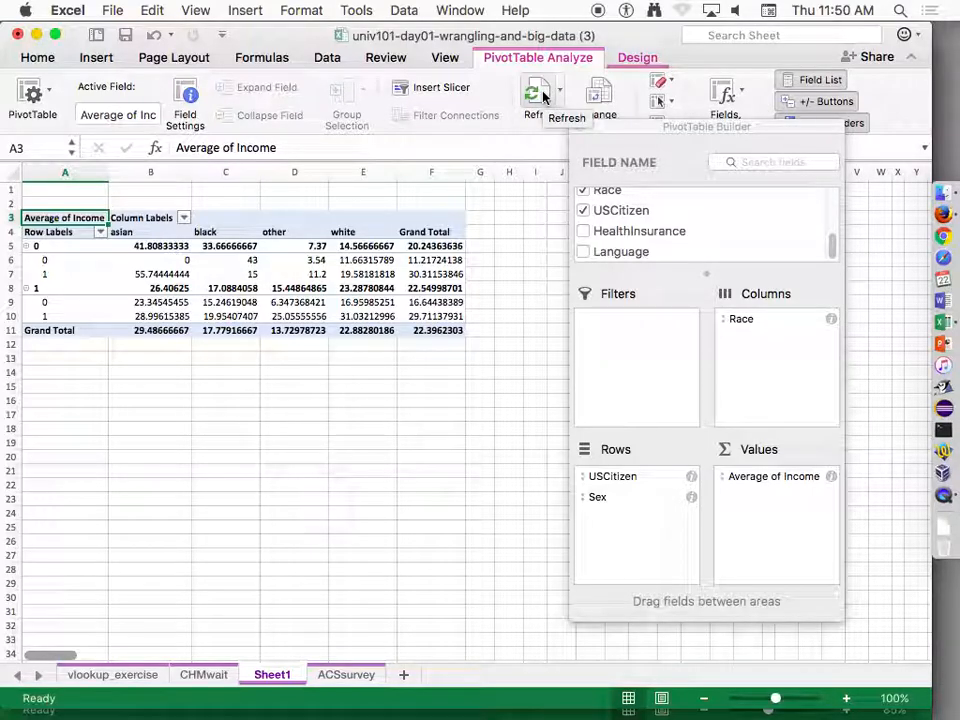
left_click(543, 96)
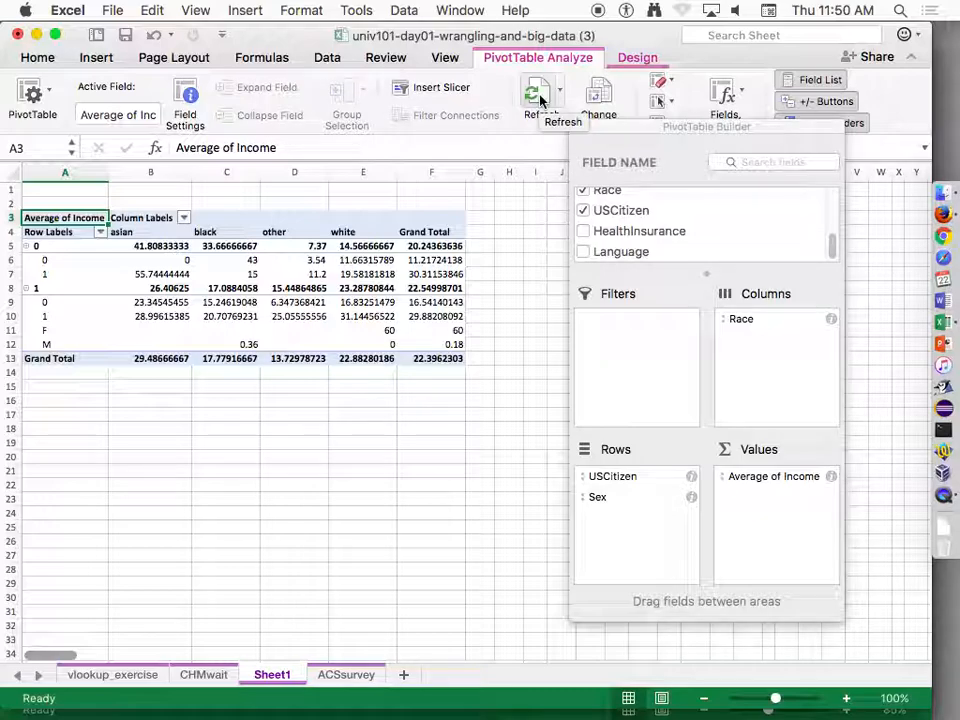
In the ACSsurvey sheet, go to the first empty Sex cell below the survey data, A1010
left_click(344, 675)
left_click(73, 543)
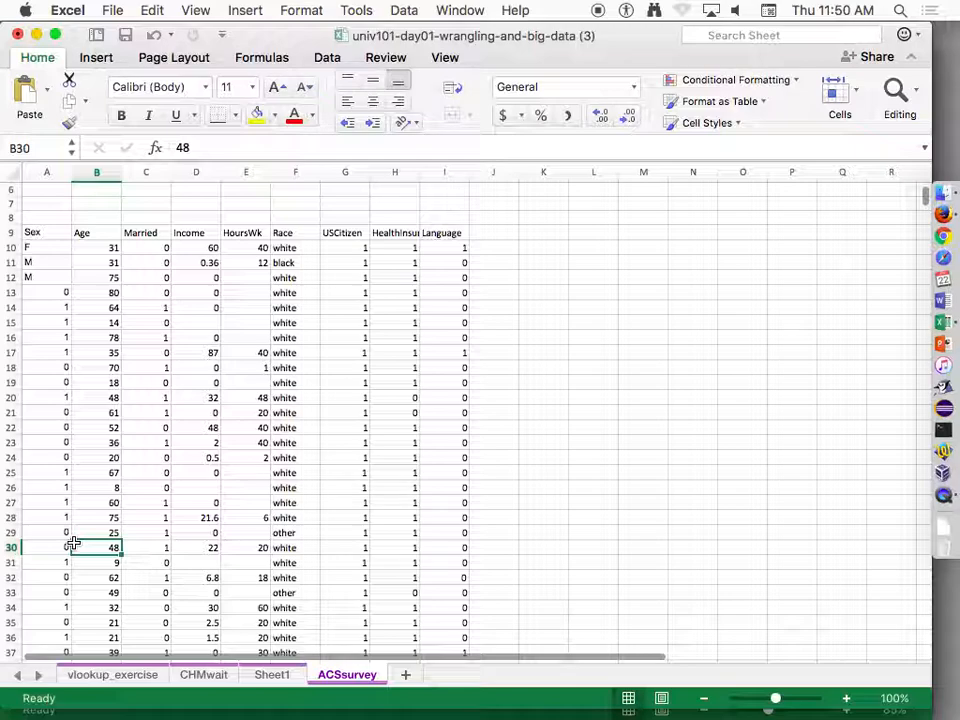
key("super+Down")
key("Left")
key("Down")
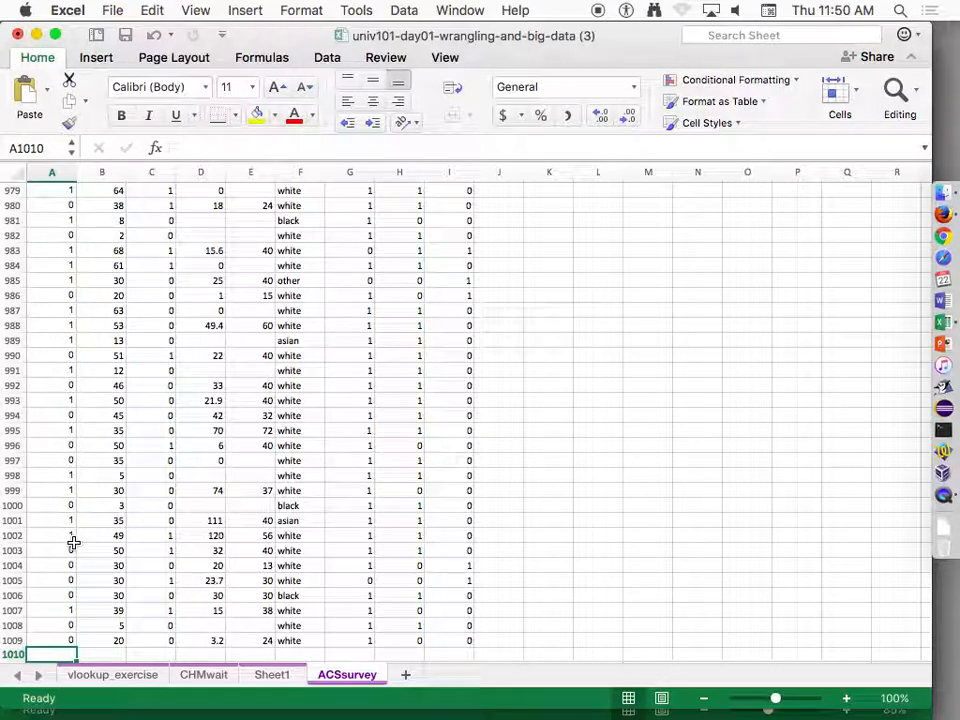
On Sheet1, move the PivotTable Builder down to uncover the Change Data Source command and bring Married and Income into its field list
left_click(275, 675)
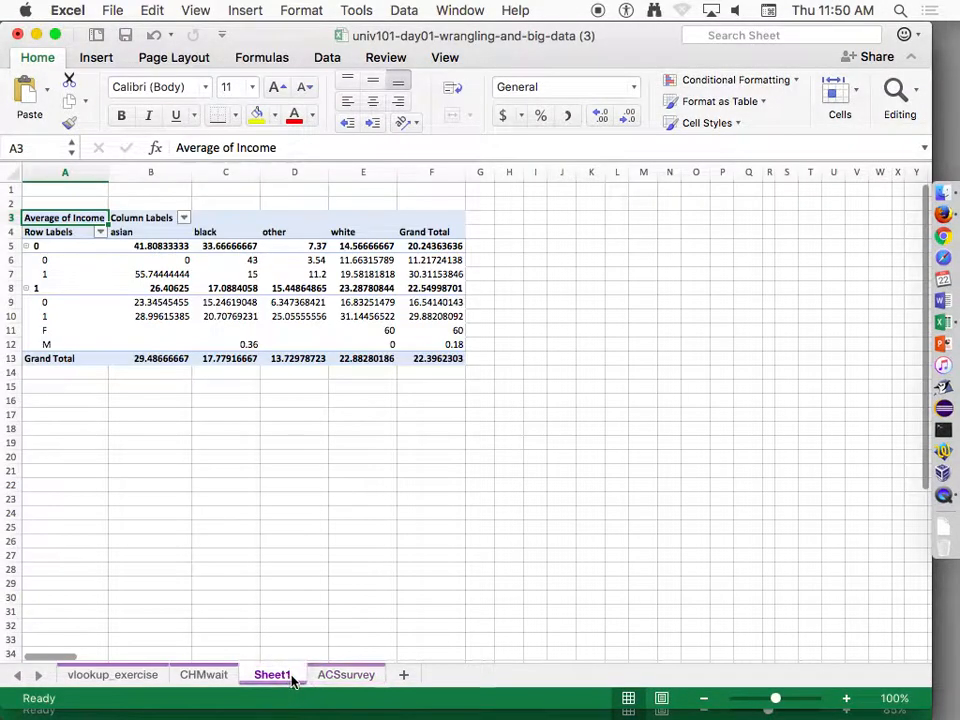
left_click(540, 58)
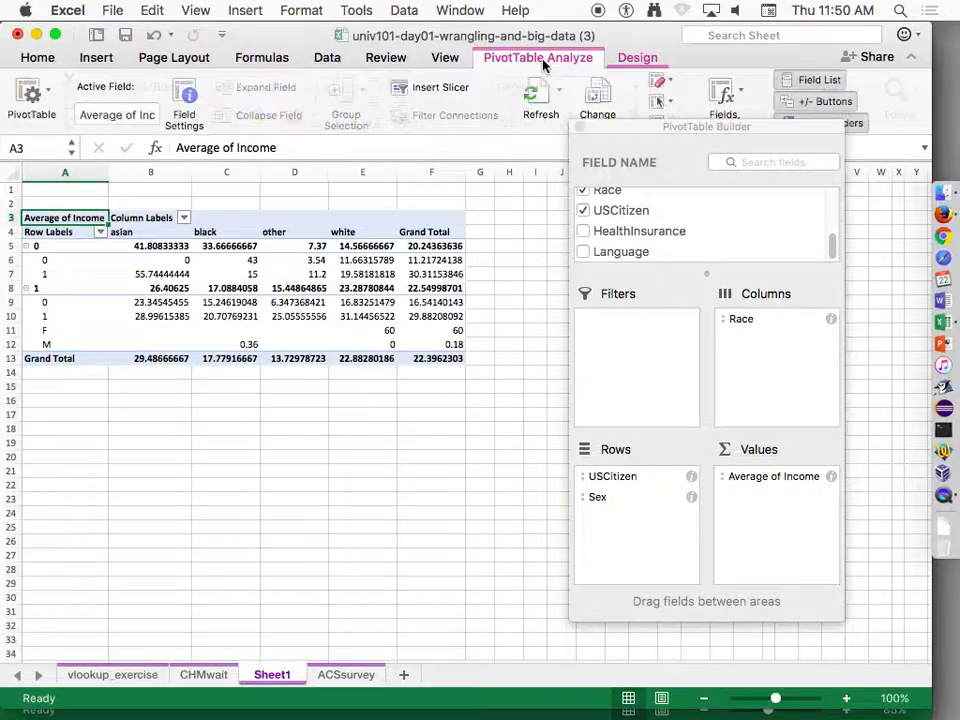
left_click_drag(597, 122, 634, 171)
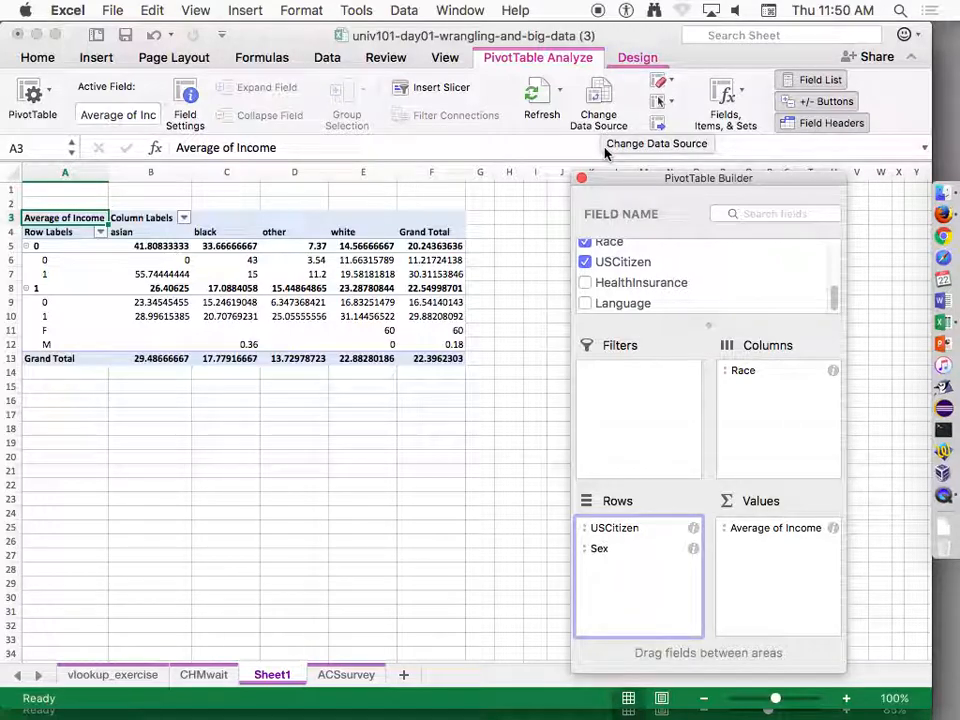
mouse_move(834, 296)
left_mouse_down()
mouse_move(831, 250)
mouse_move(831, 290)
mouse_move(831, 260)
left_mouse_up()
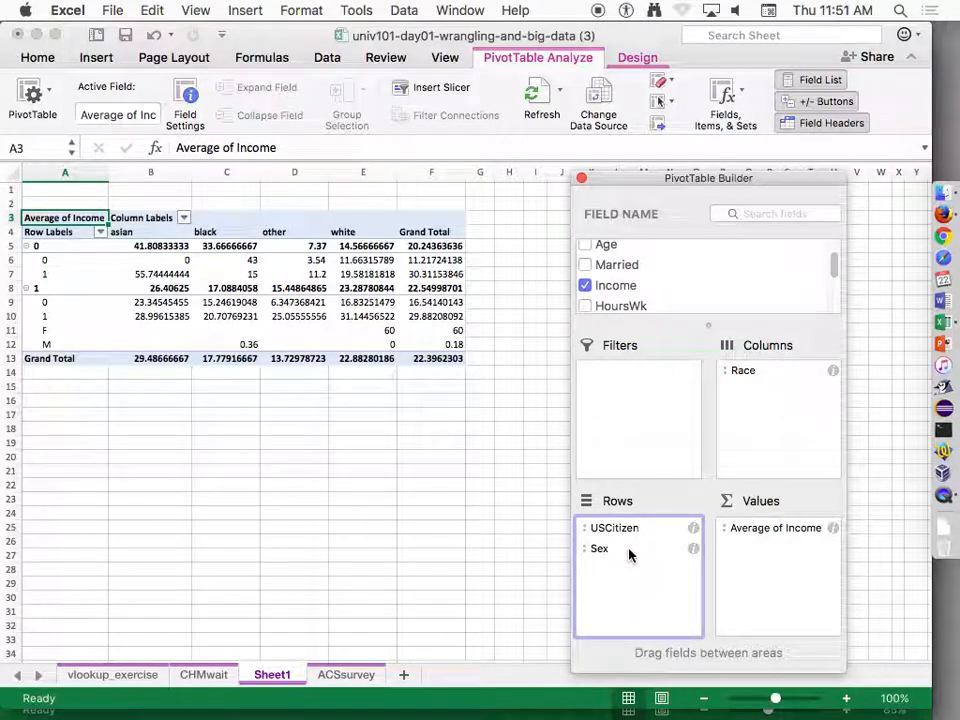
Go back to the first Sex entry, A10, in the ACSsurvey sheet and compare the edited entries with the pivot table on Sheet1
left_click(330, 676)
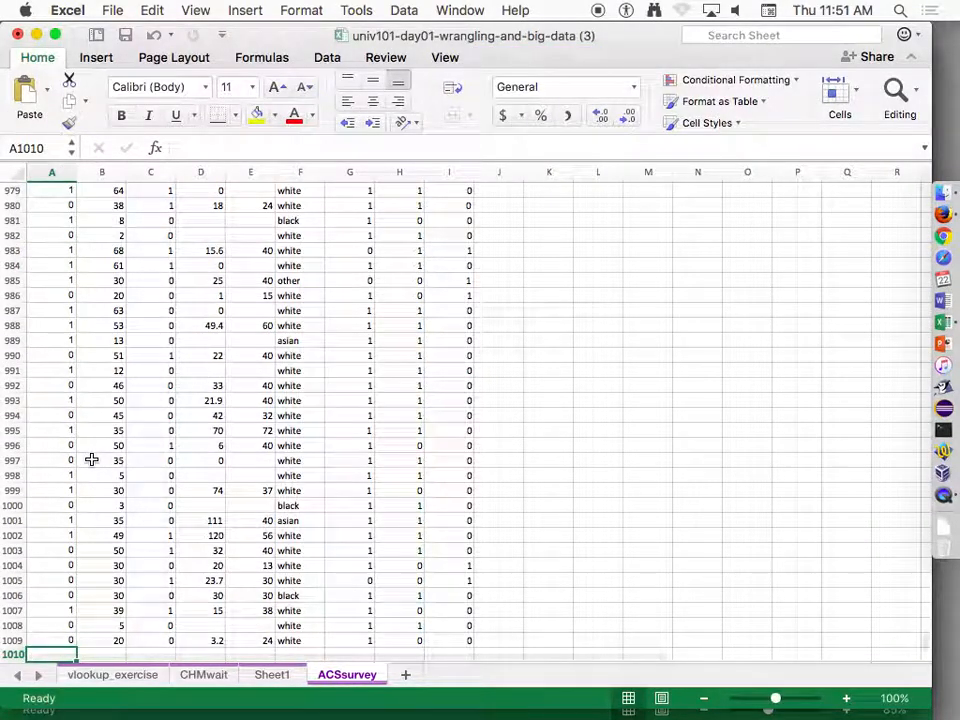
key("Up")
key("super+Up")
key("Down")
key("Down")
key("Down")
key("Down")
key("Down")
key("Down")
key("Down")
key("Down")
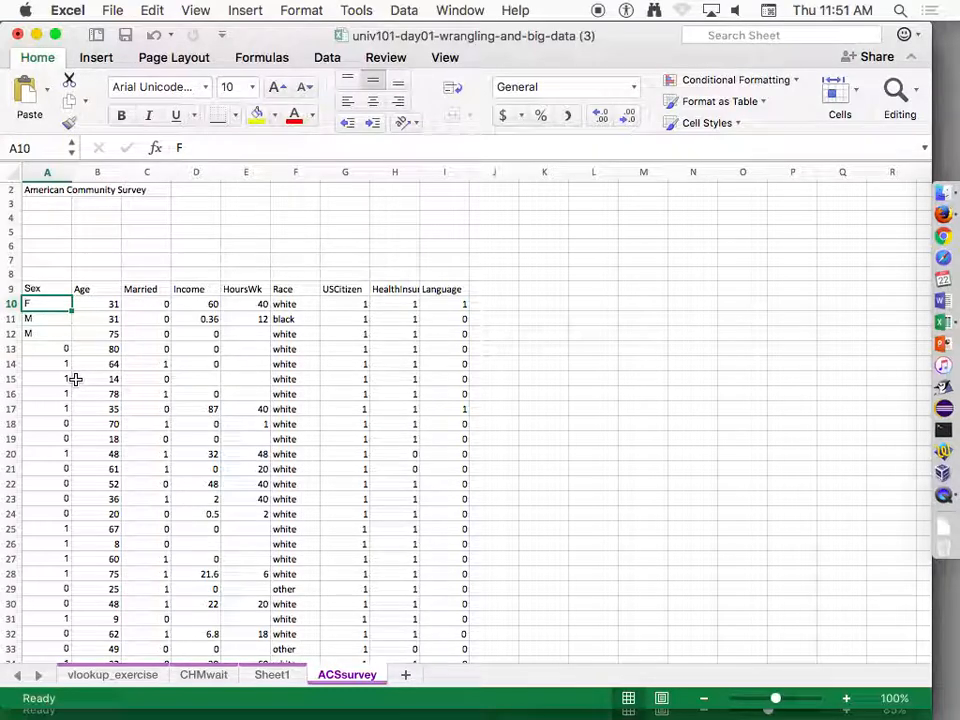
left_click(270, 677)
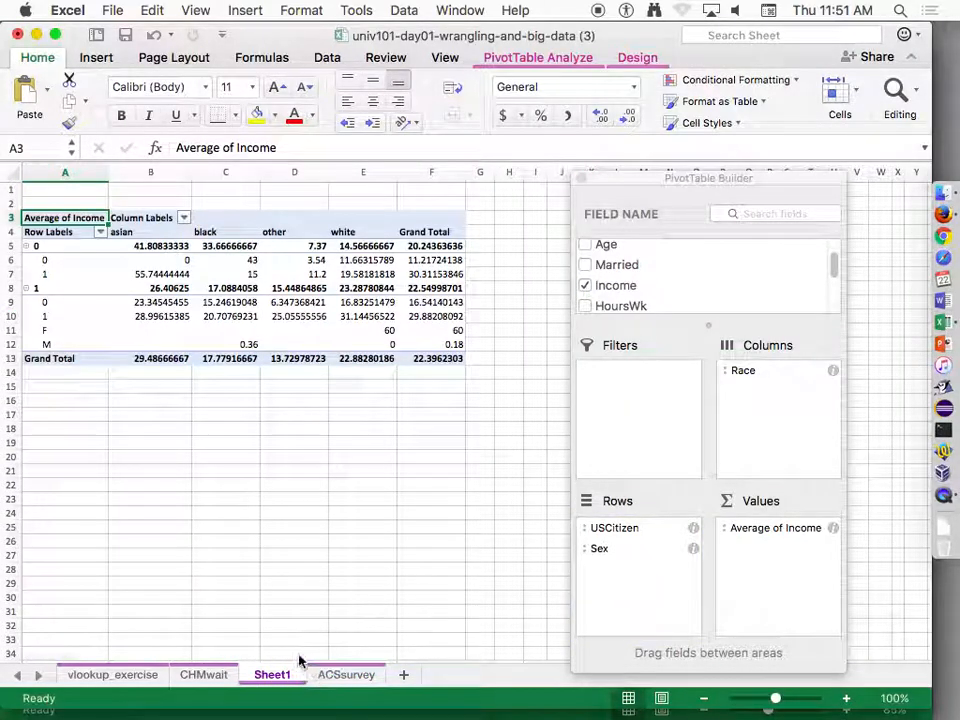
left_click(340, 676)
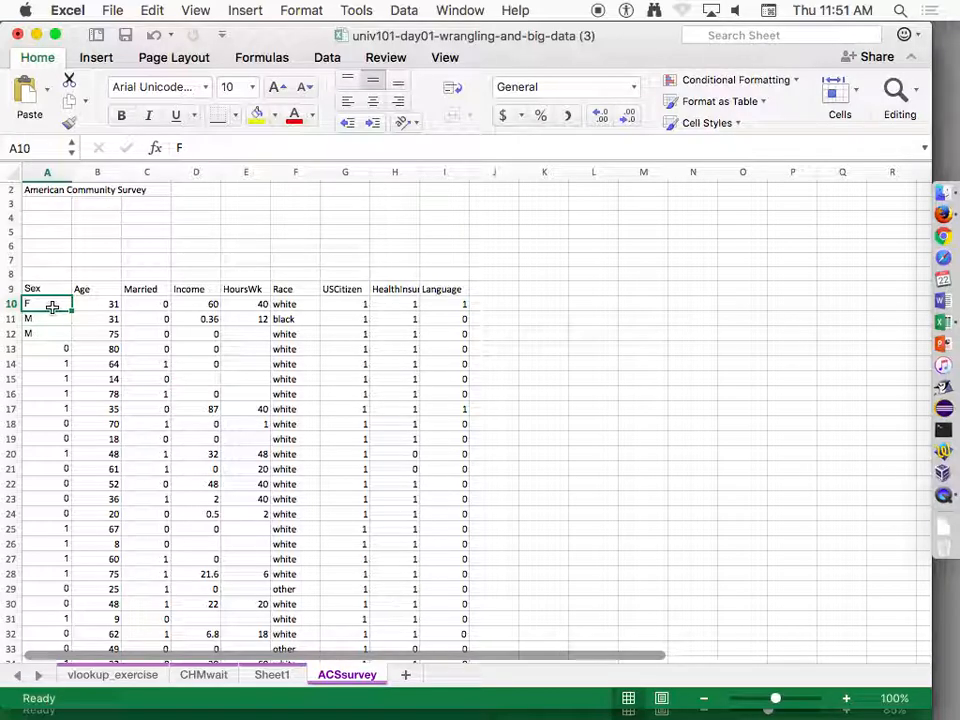
Add Married as a filter field of the Sheet1 pivot table, limit it to 0, and clear that filter
left_click(289, 674)
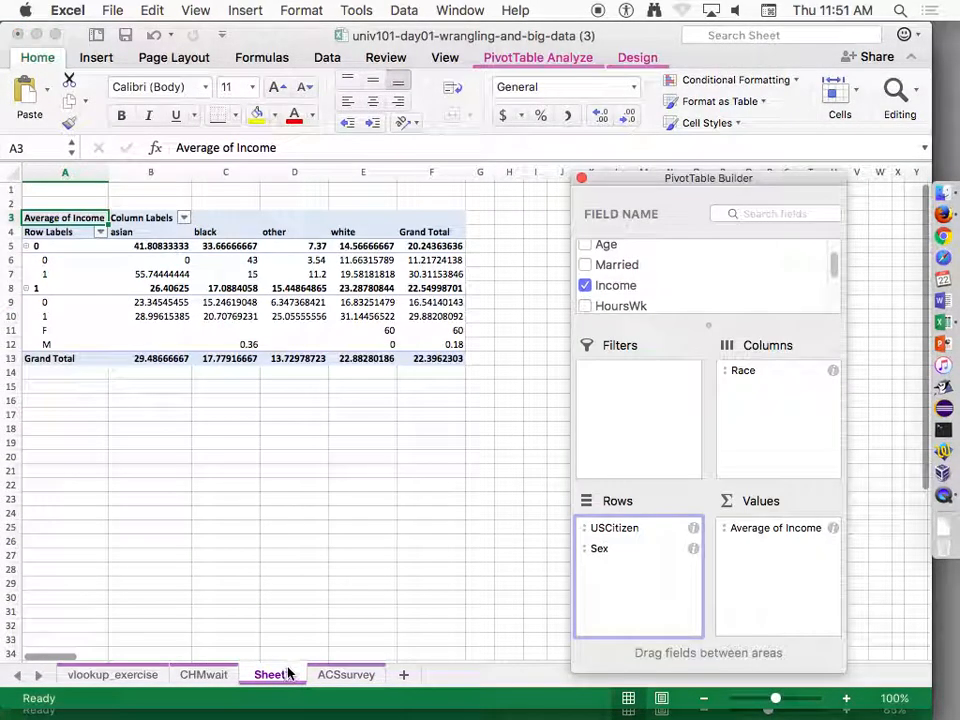
left_click_drag(614, 264, 643, 392)
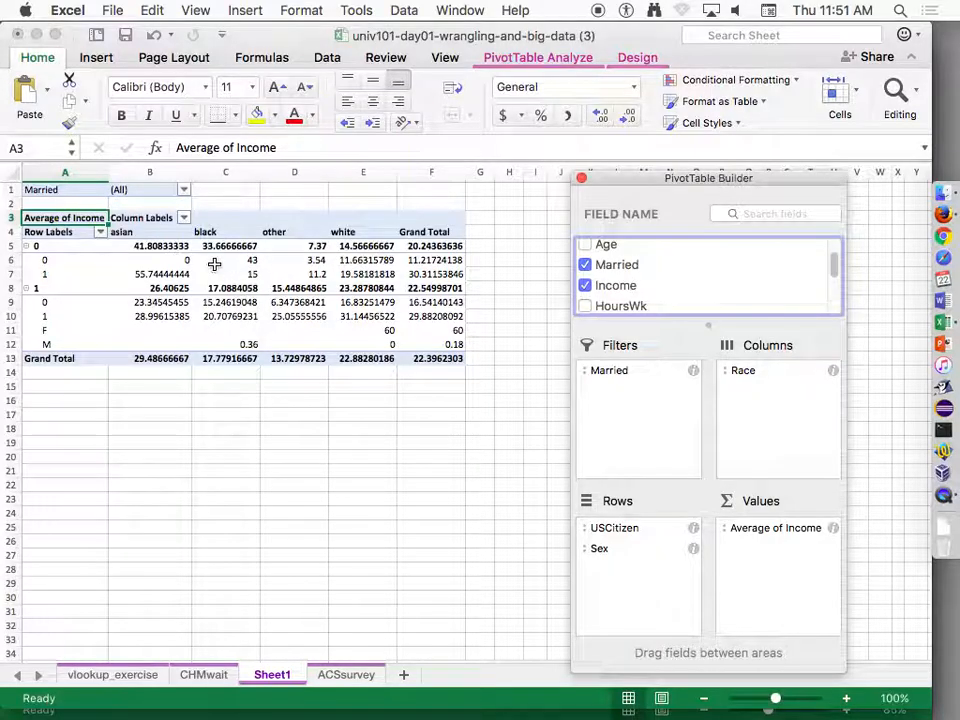
left_click(184, 191)
left_click(184, 191)
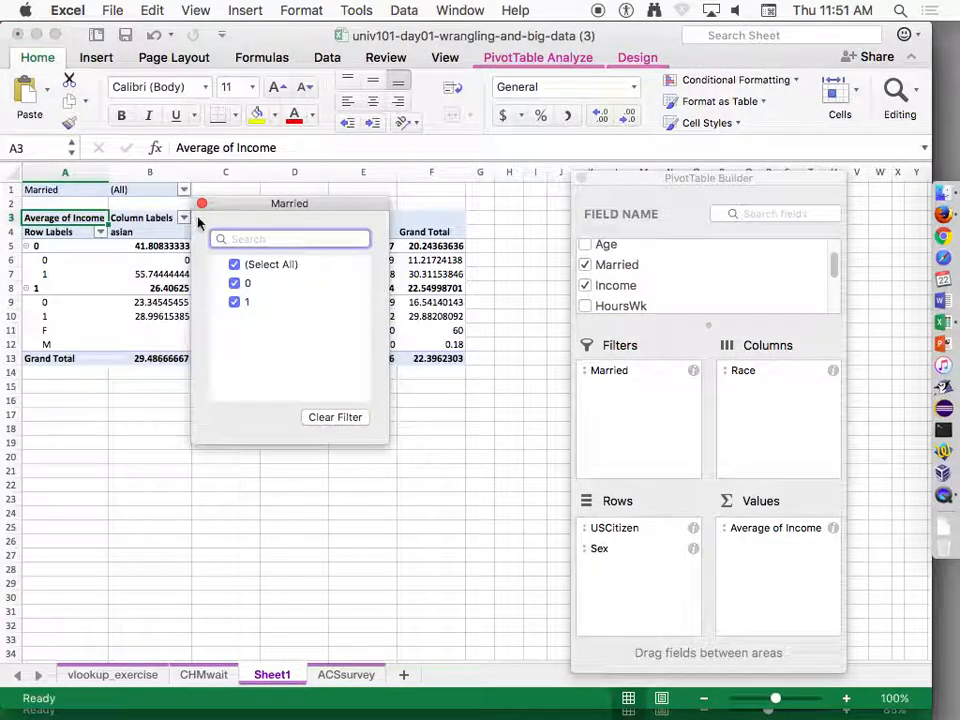
left_click(239, 270)
left_click(236, 287)
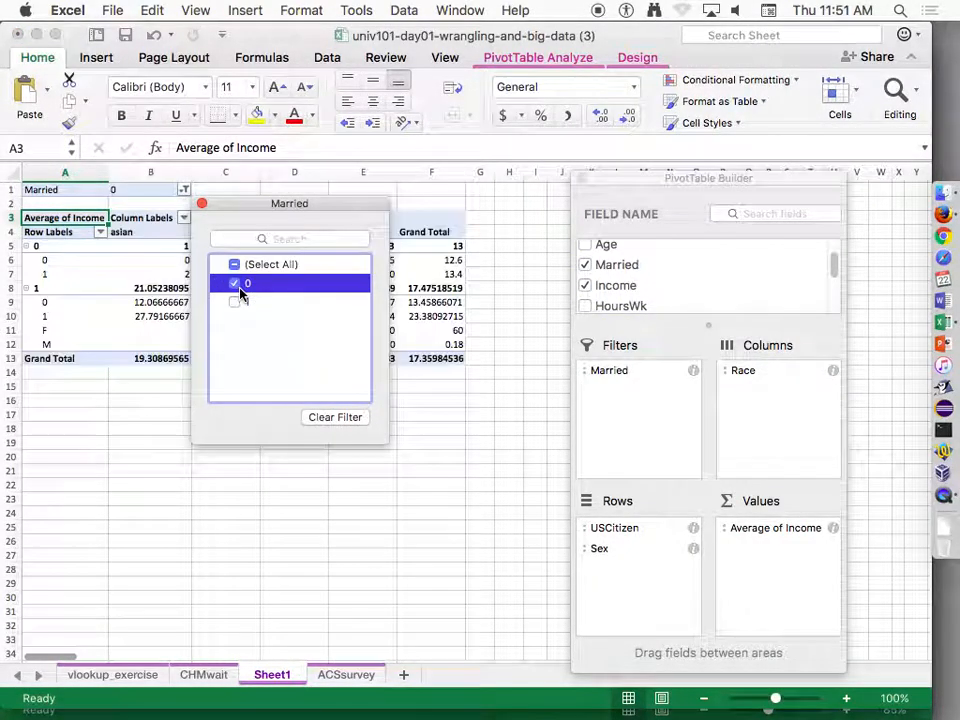
left_click(328, 420)
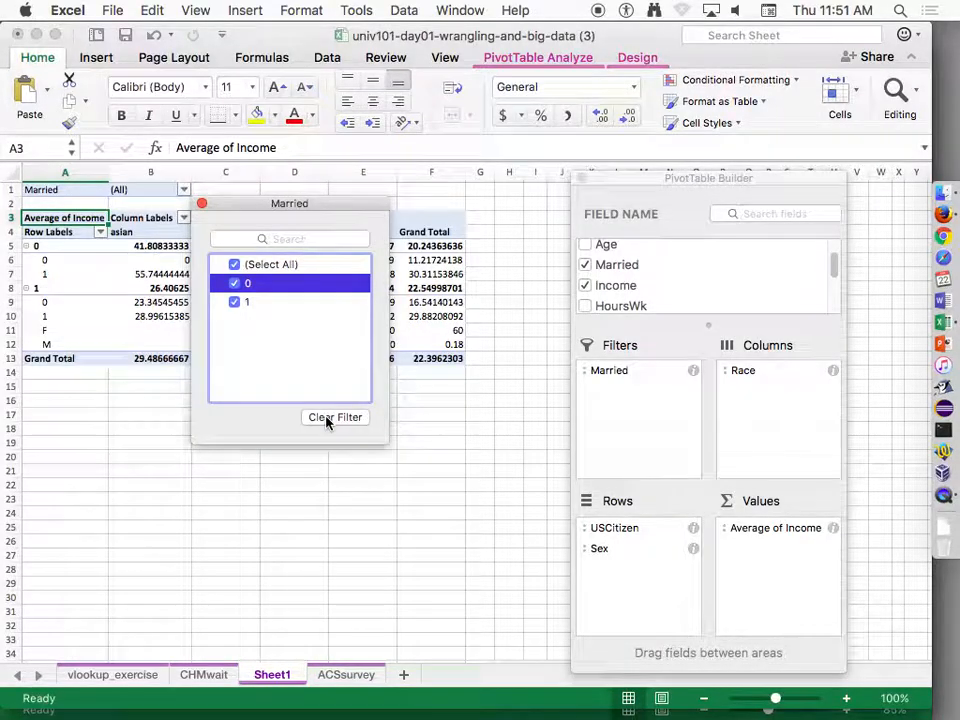
Filter the pivot table to Married value 0, move the filter dialog below the table, and switch the filter to 1
left_click(236, 266)
left_click(235, 285)
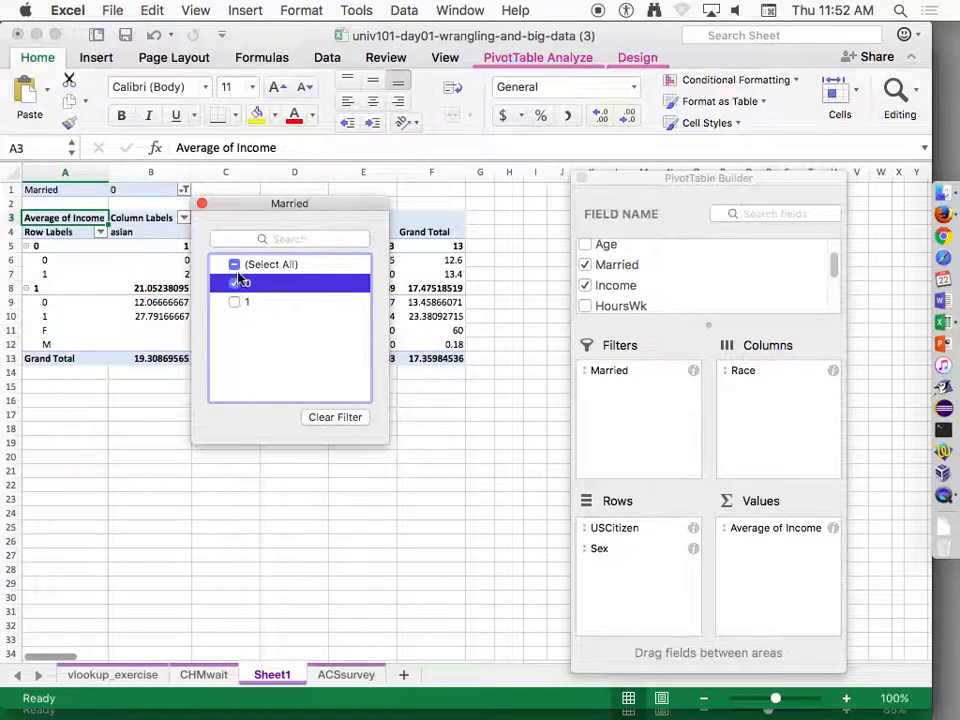
left_click_drag(229, 206, 250, 393)
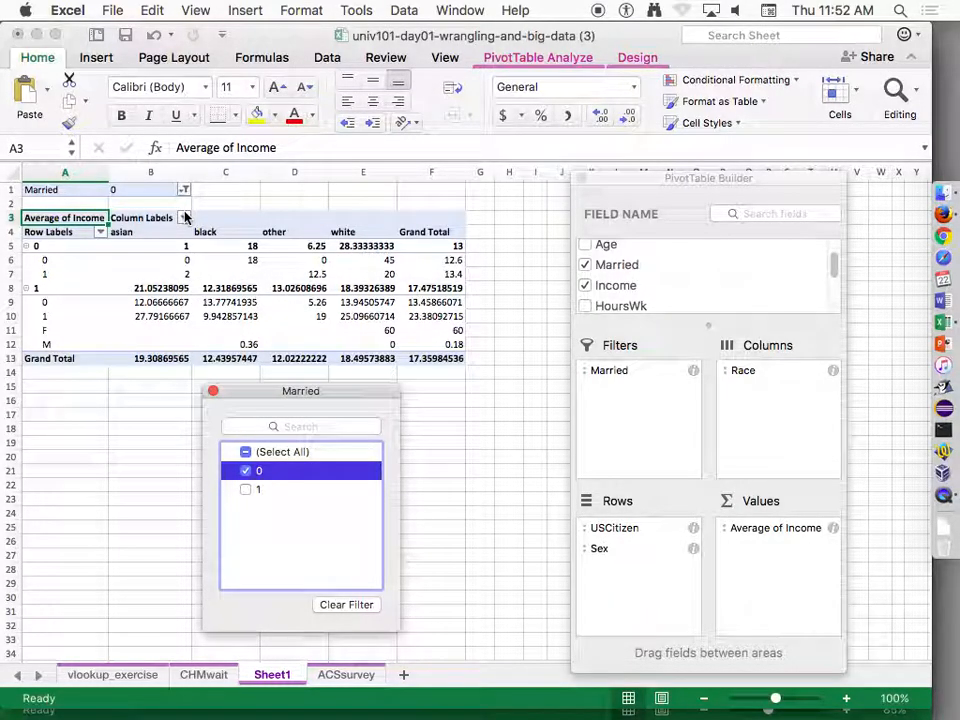
left_click(246, 471)
left_click(246, 490)
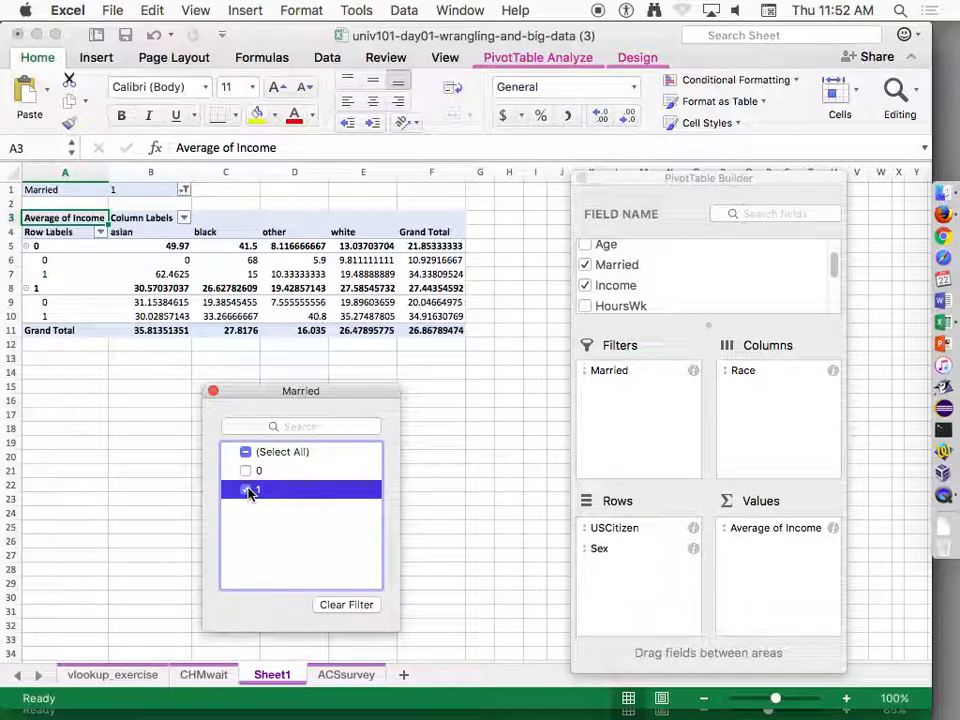
Include all Married values again and remove Married from the pivot table's filters
left_click(246, 471)
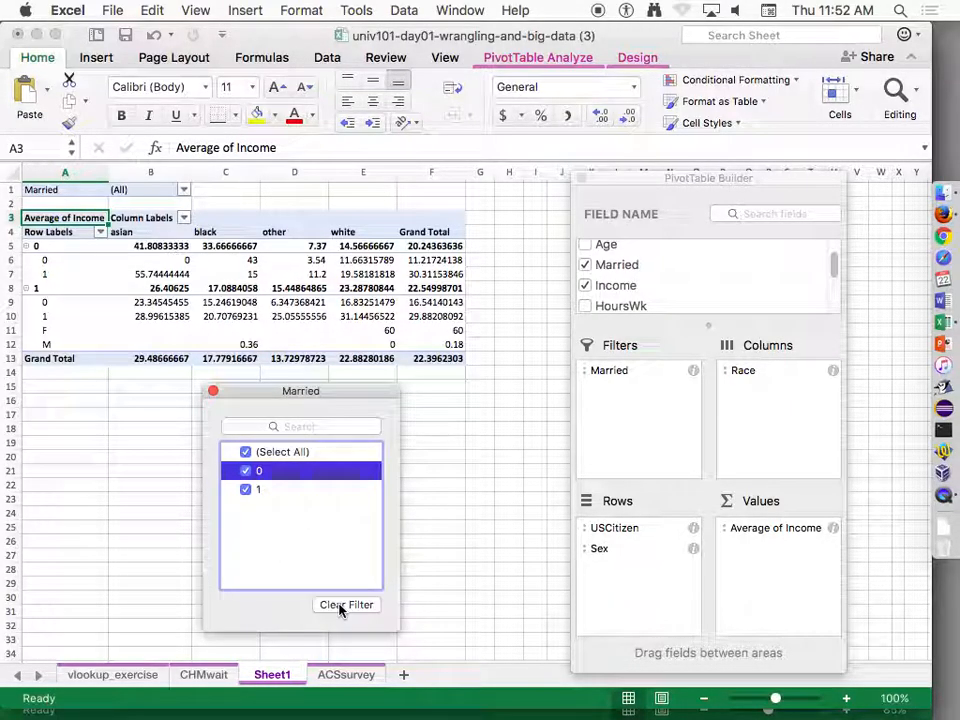
left_click(213, 391)
left_click_drag(616, 375, 677, 270)
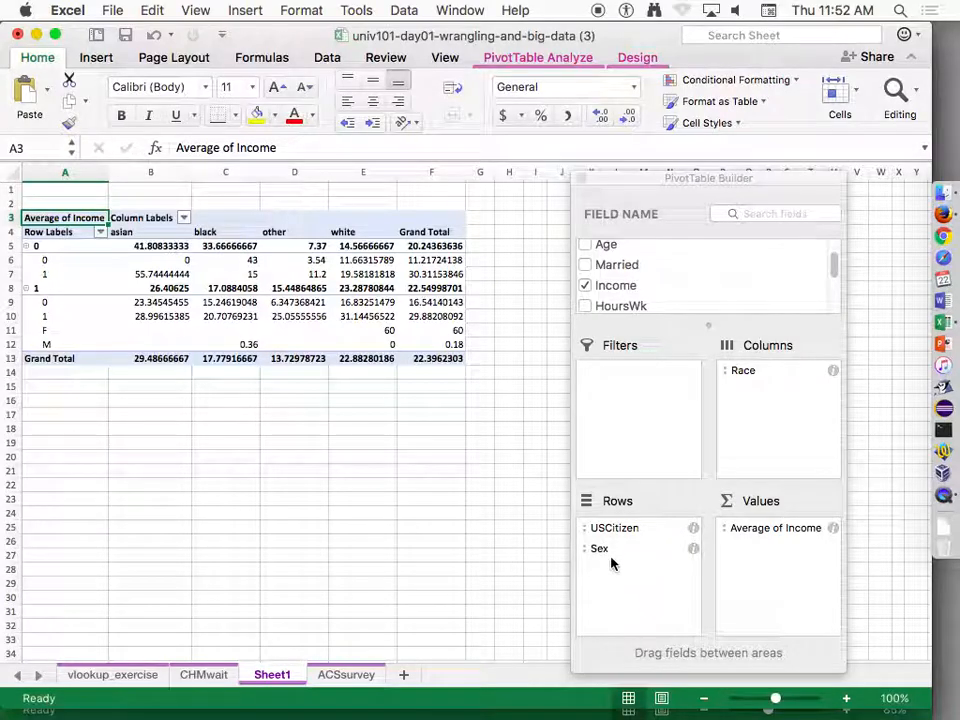
Add Married to the pivot table's rows below Sex and view the sort and filter options for the Race columns
left_click_drag(613, 268, 631, 568)
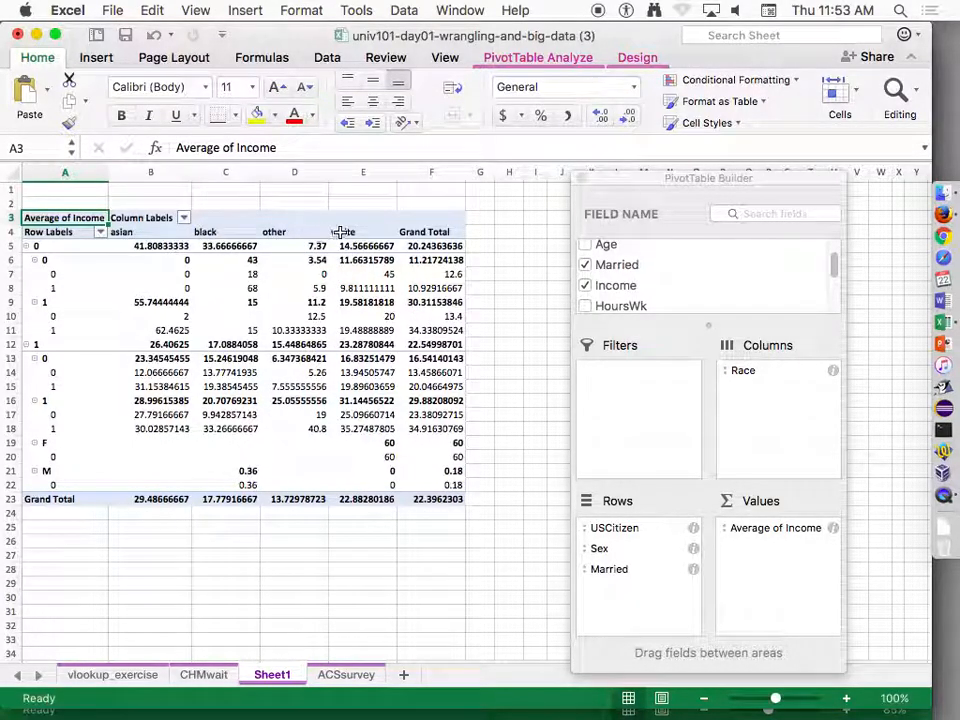
left_click(184, 218)
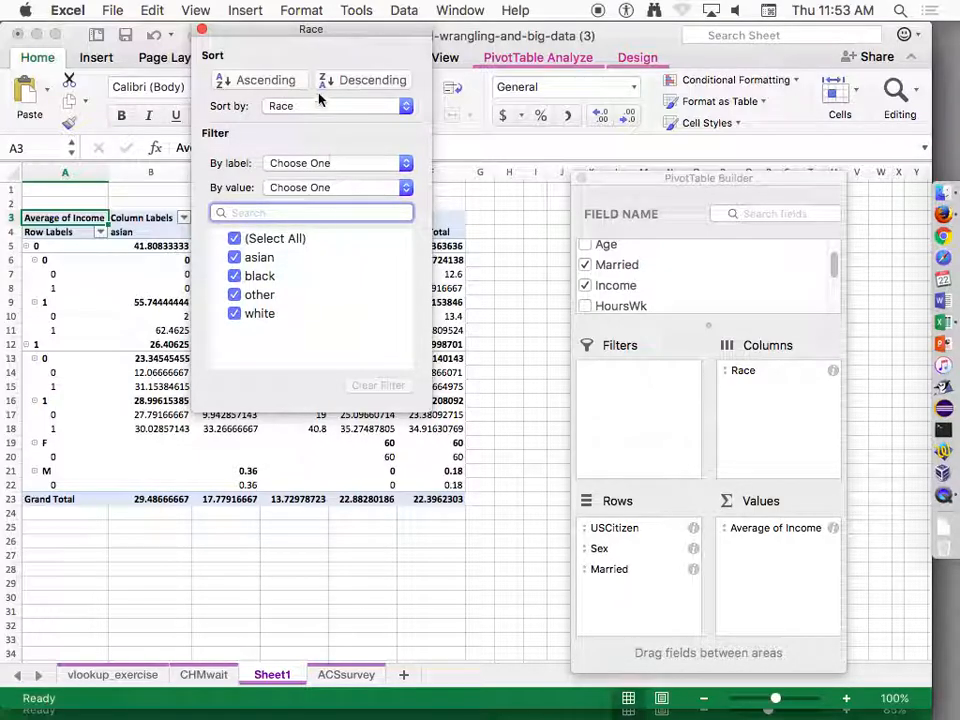
left_click(201, 30)
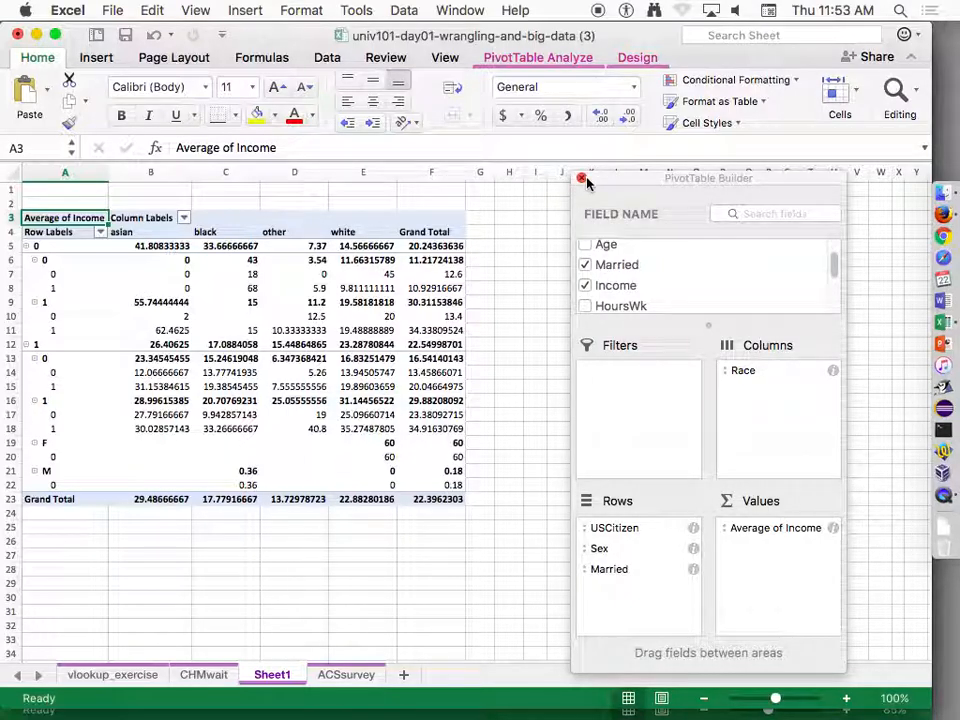
Hide and redisplay the PivotTable Builder, first by selecting H6 and a pivot table cell, and again by toggling the Field List
left_click(504, 265)
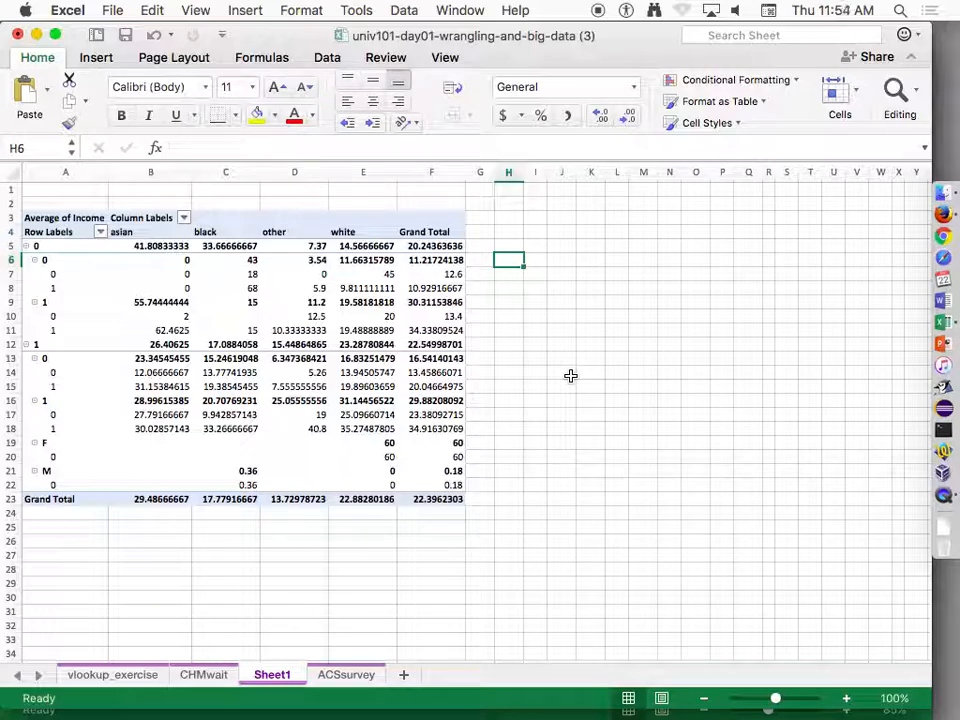
left_click(365, 288)
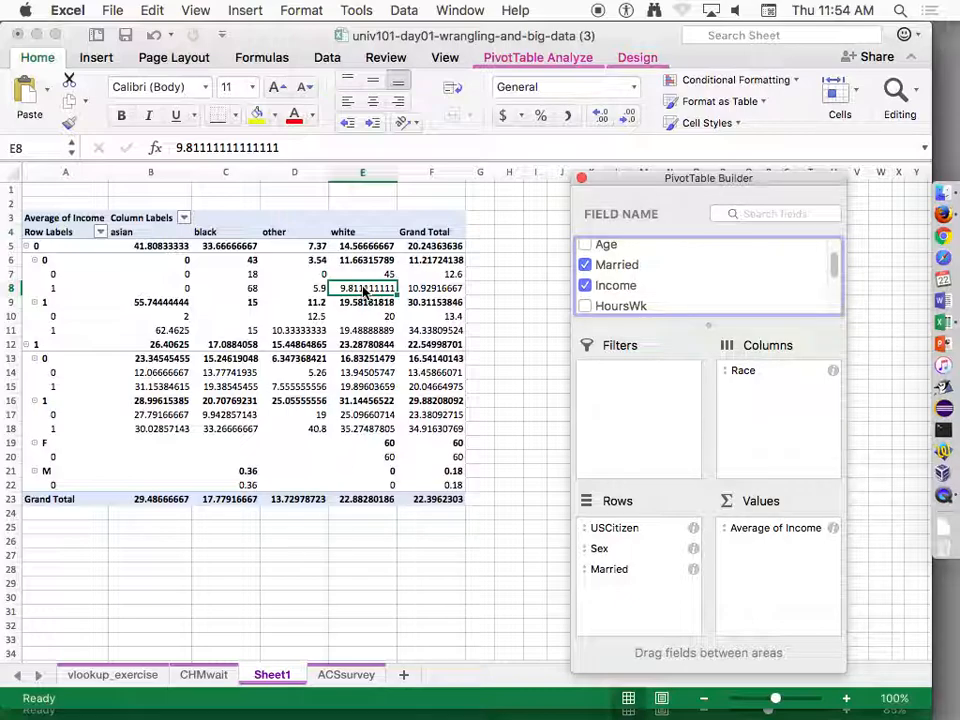
left_click(530, 60)
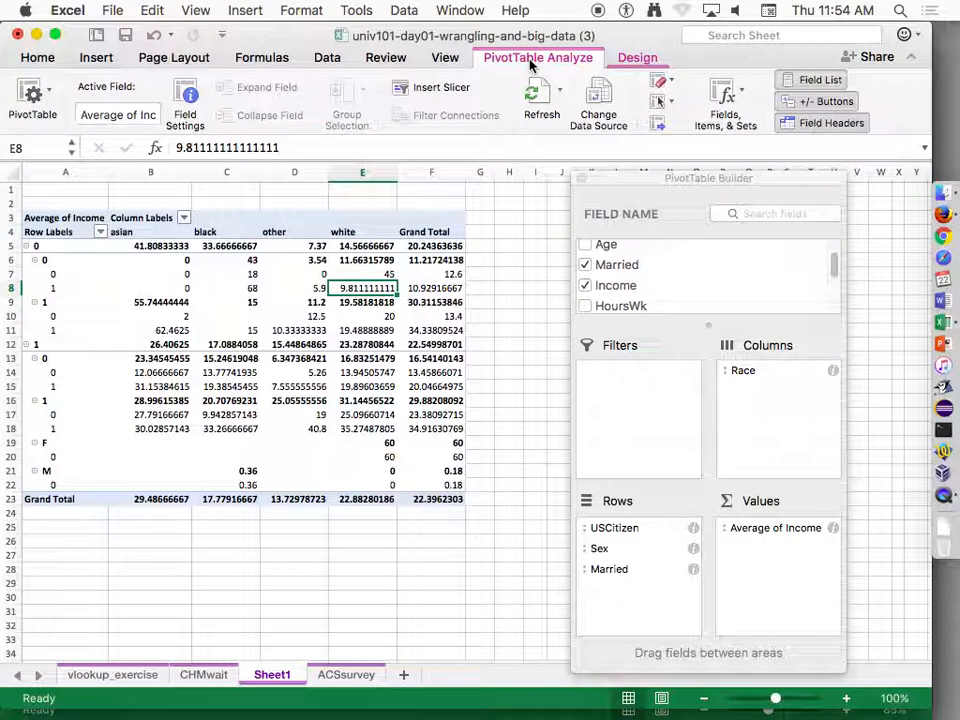
left_click(806, 82)
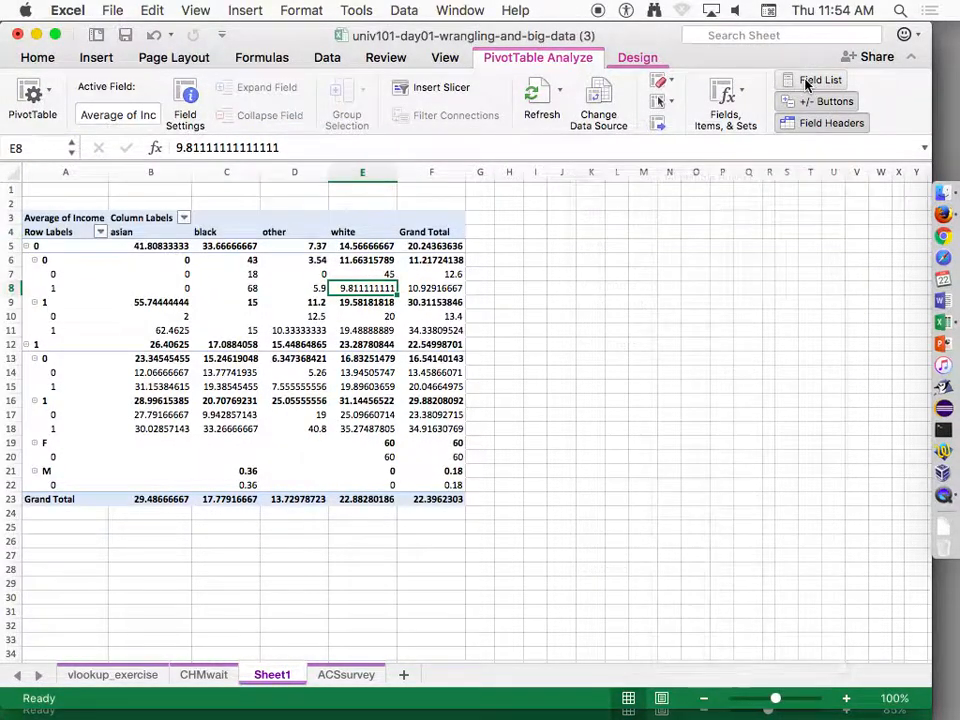
left_click(806, 82)
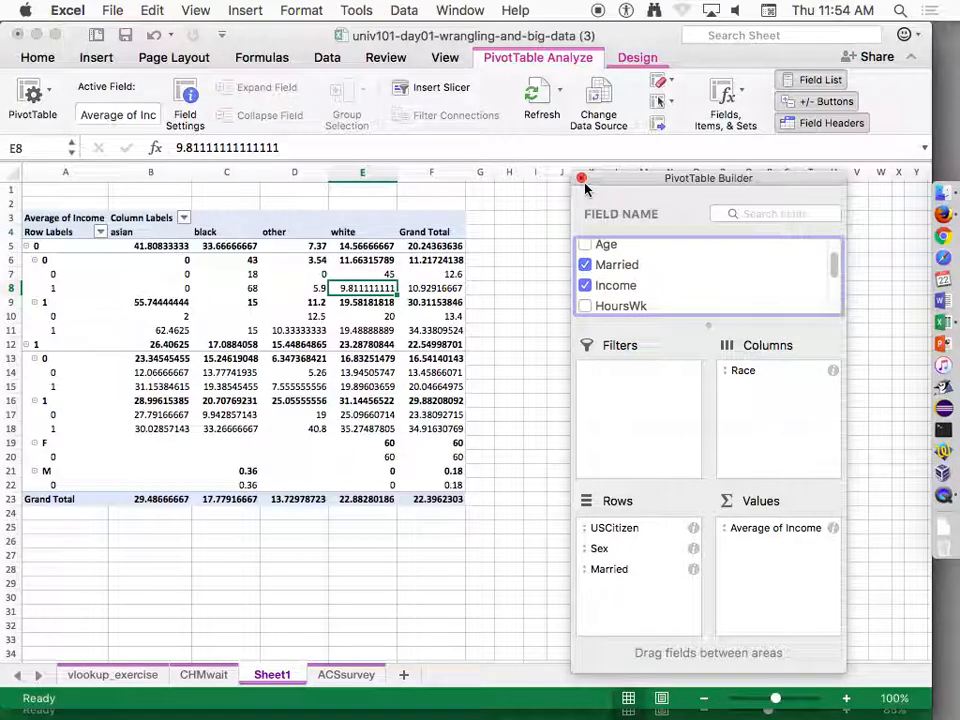
Remove Married, Income, USCitizen and Sex from the pivot table
left_click(585, 265)
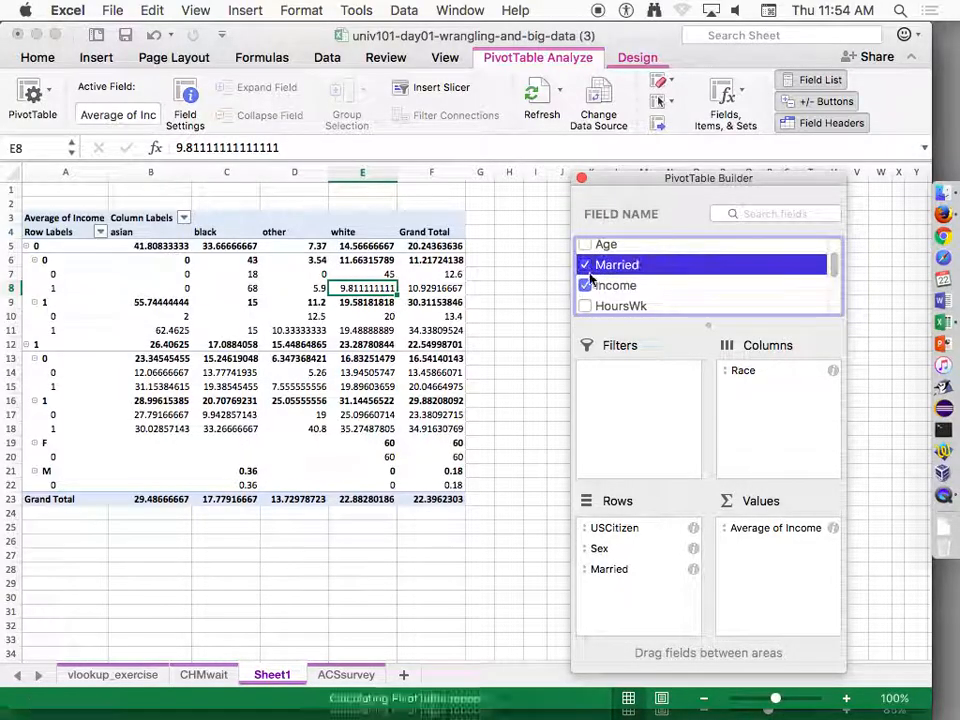
left_click(585, 285)
left_click_drag(619, 537, 692, 330)
left_click_drag(606, 530, 737, 246)
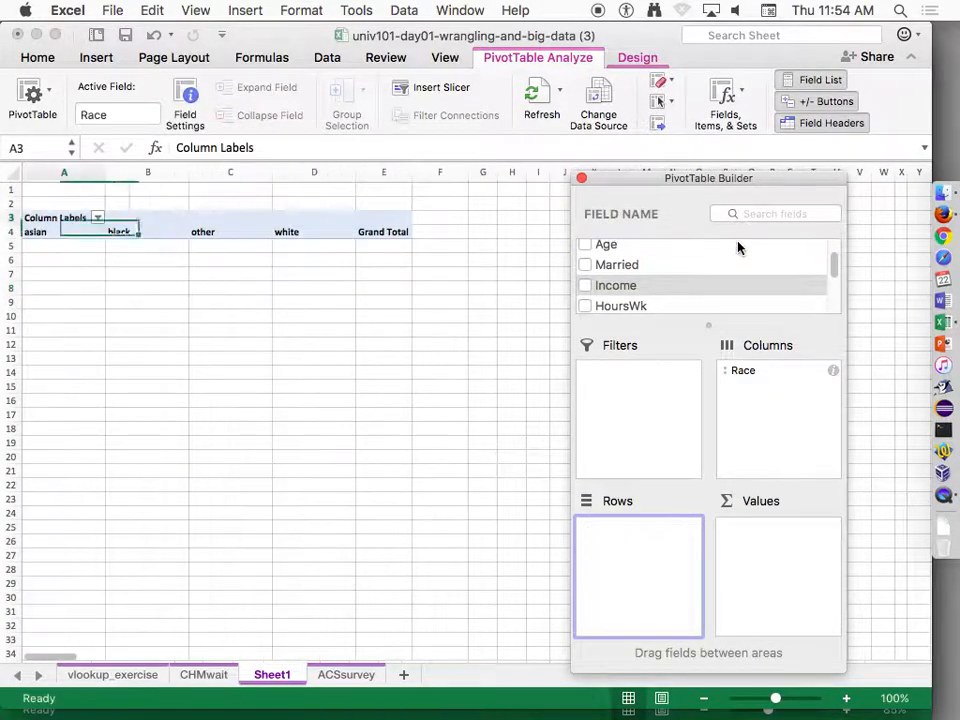
Add Age as the pivot table's row field and Income as its value field
left_click_drag(608, 245, 624, 575)
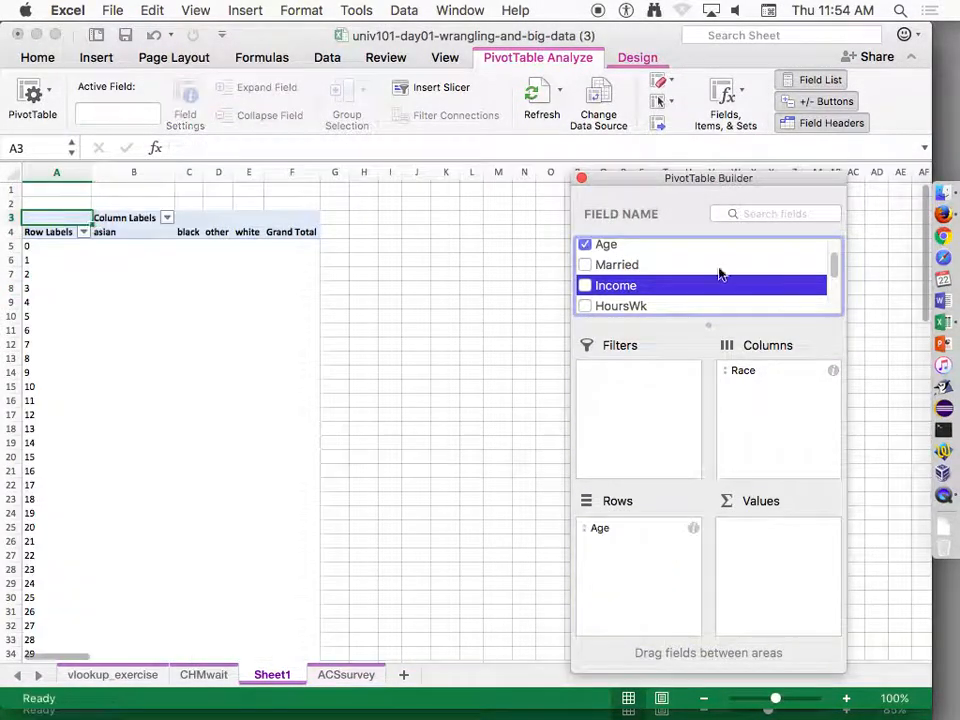
left_click_drag(650, 285, 778, 575)
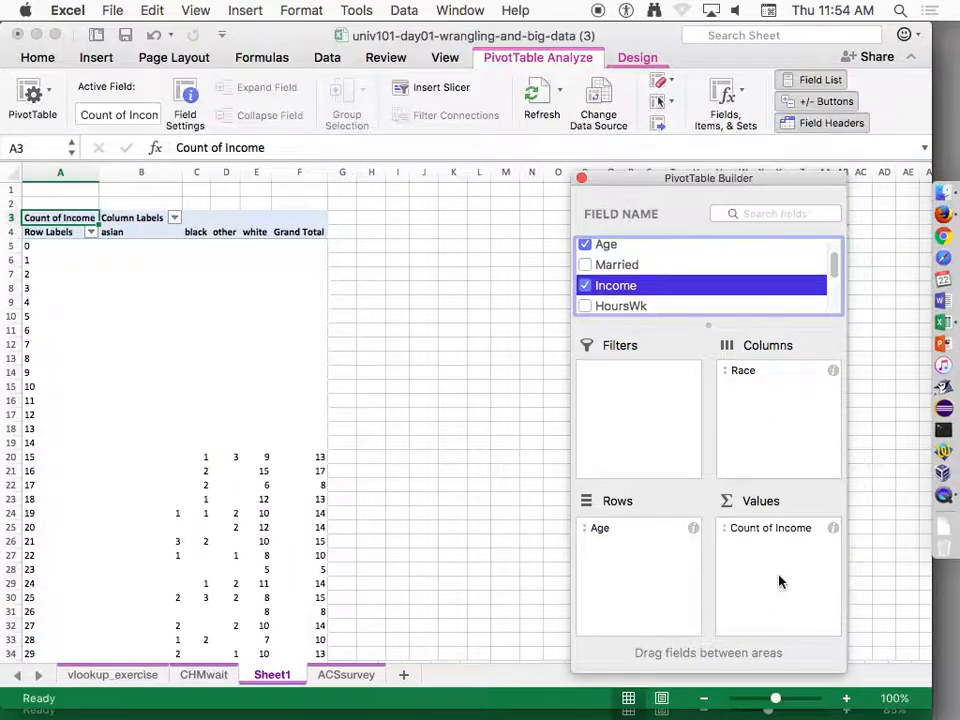
Look through the income results by age and remove Race from the pivot table's columns
scroll(257, 388, "down", 4)
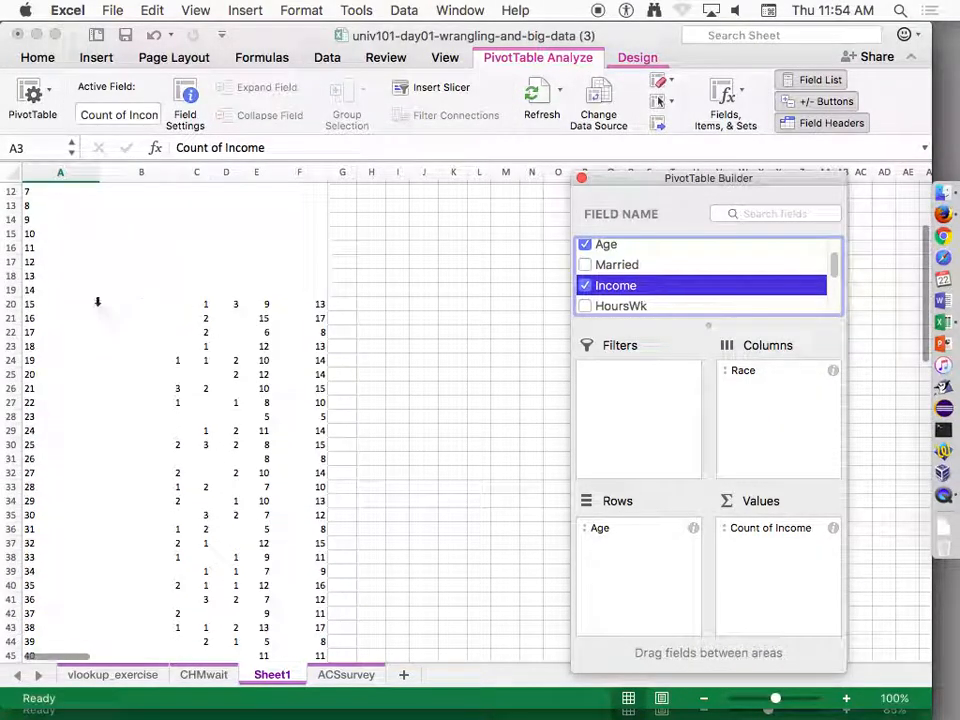
scroll(399, 350, "up", 4)
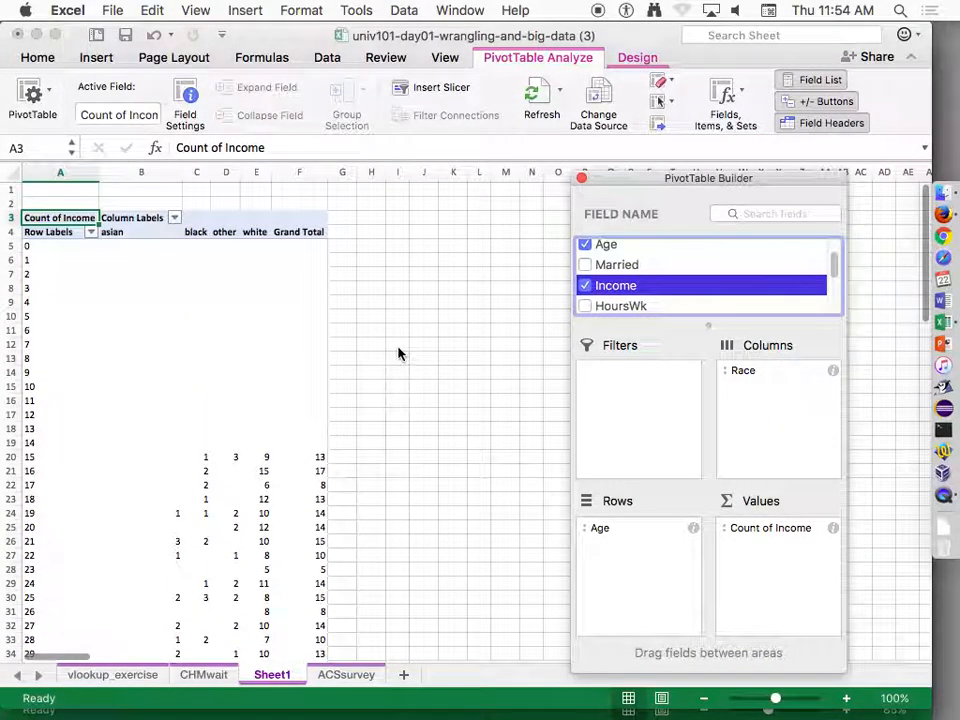
left_click_drag(752, 378, 737, 283)
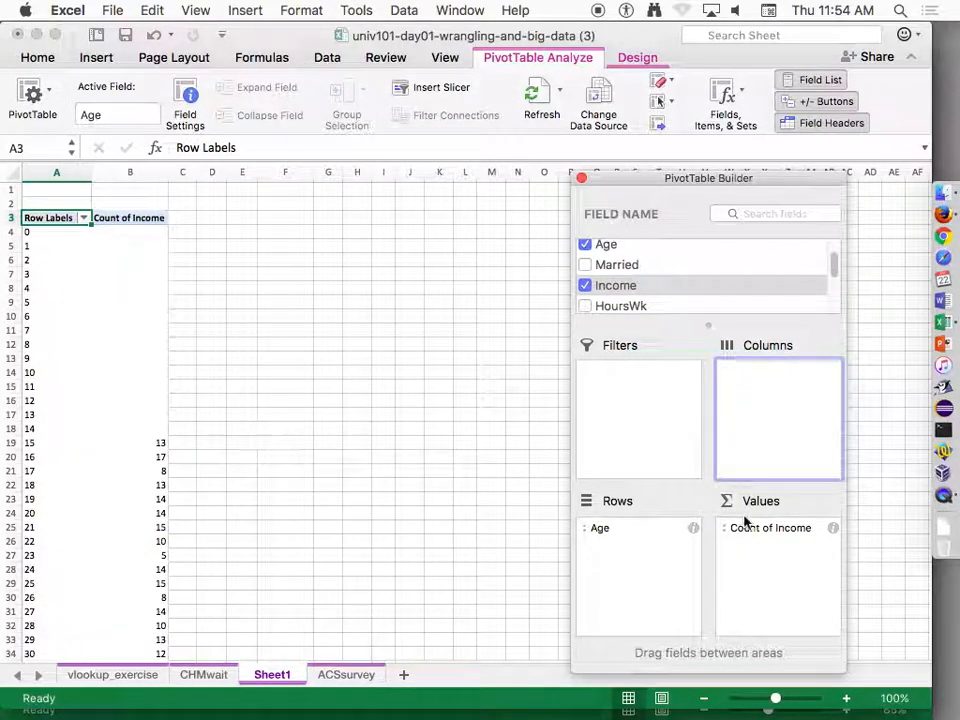
Summarize the pivot table's Income values by Average and look through the results by age
left_click(833, 528)
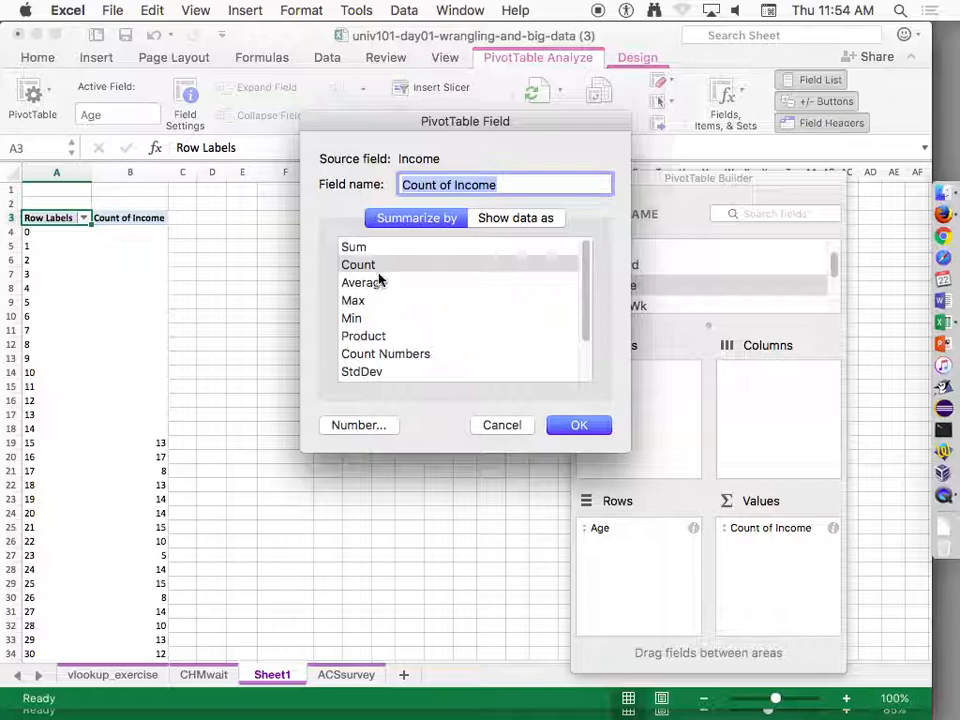
left_click(379, 282)
left_click(576, 425)
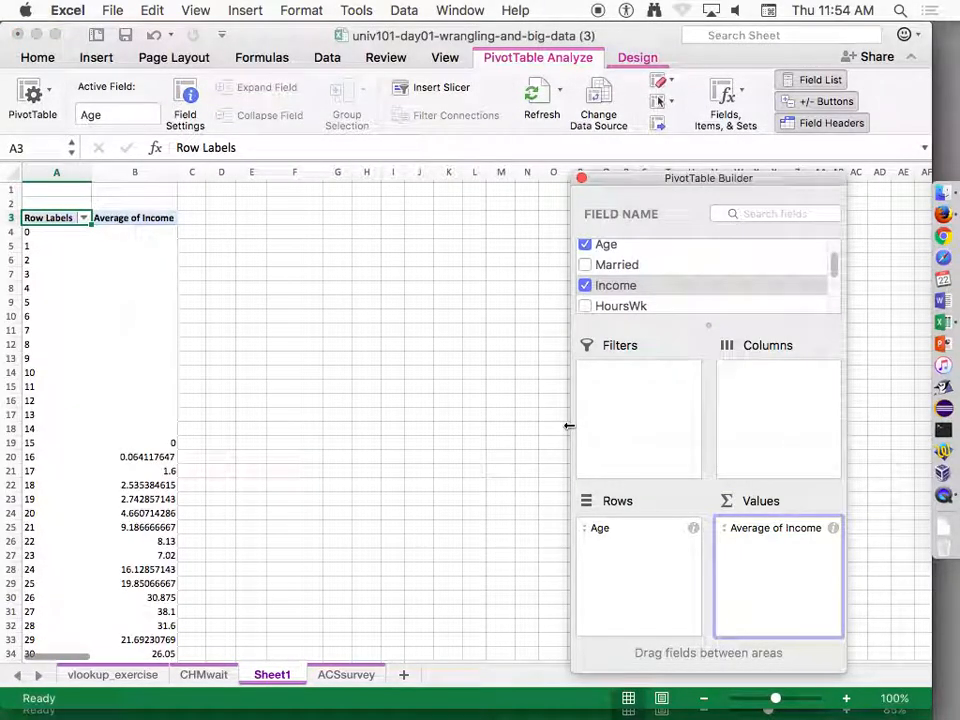
scroll(195, 466, "down", 10)
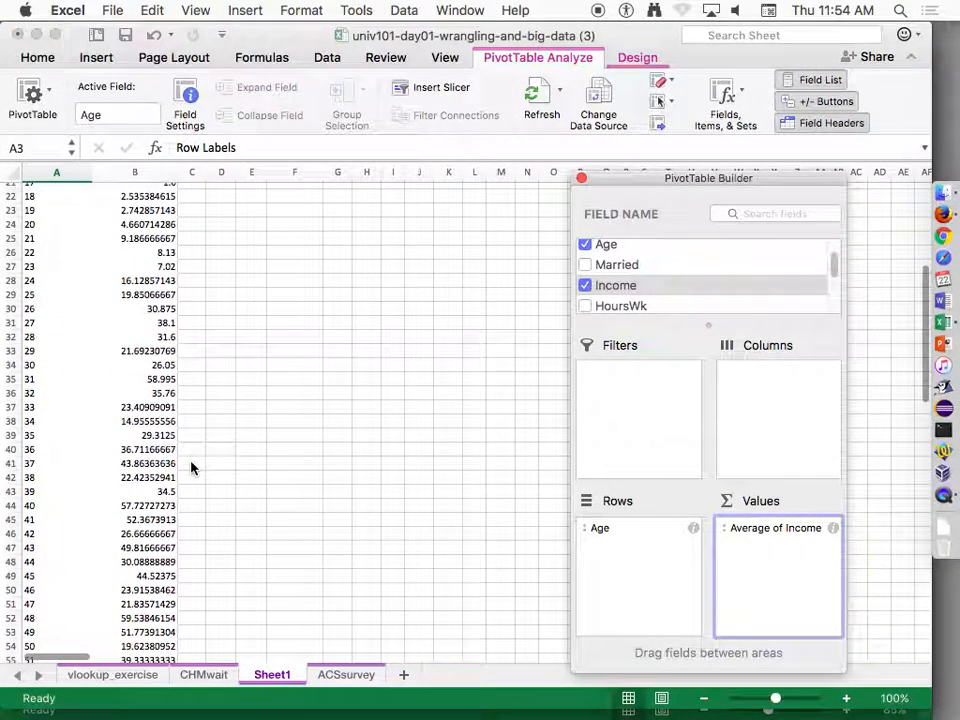
scroll(193, 467, "down", 2)
scroll(193, 467, "up", 6)
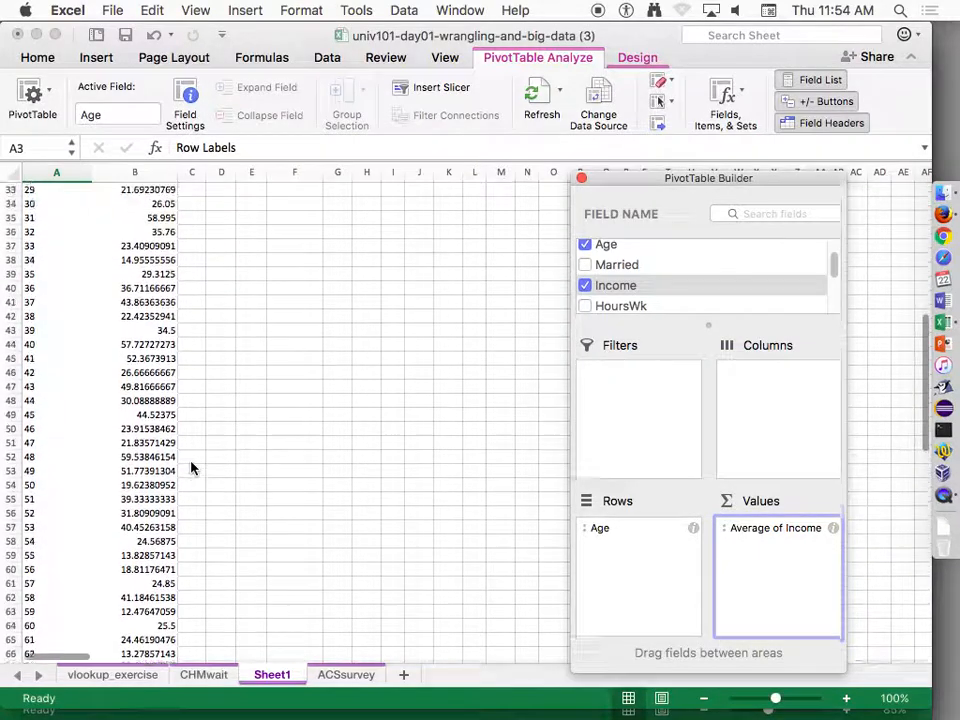
scroll(193, 467, "up", 5)
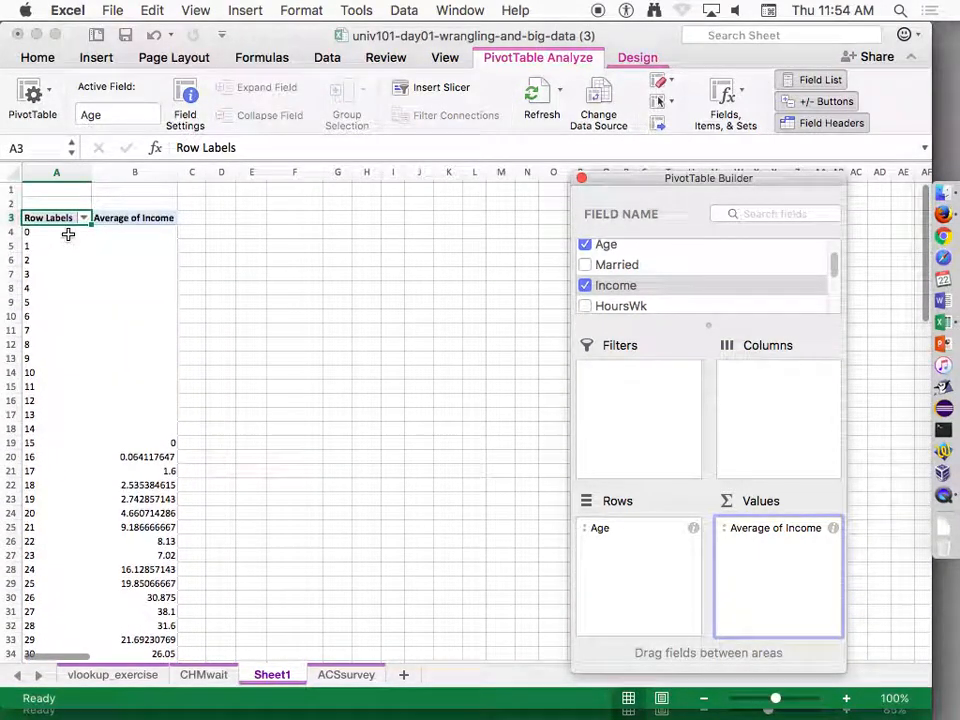
Insert a Scatter with Straight Lines and Markers chart from the ages and average incomes in A4:B96
left_click(122, 272)
left_click_drag(70, 231, 137, 435)
left_click(110, 58)
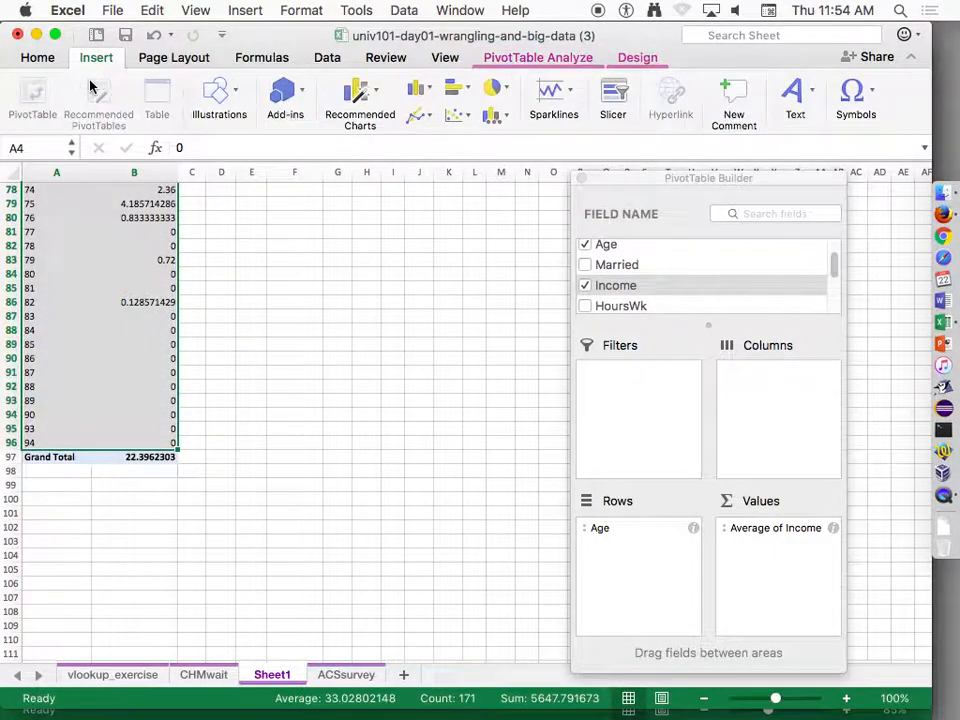
left_click(469, 118)
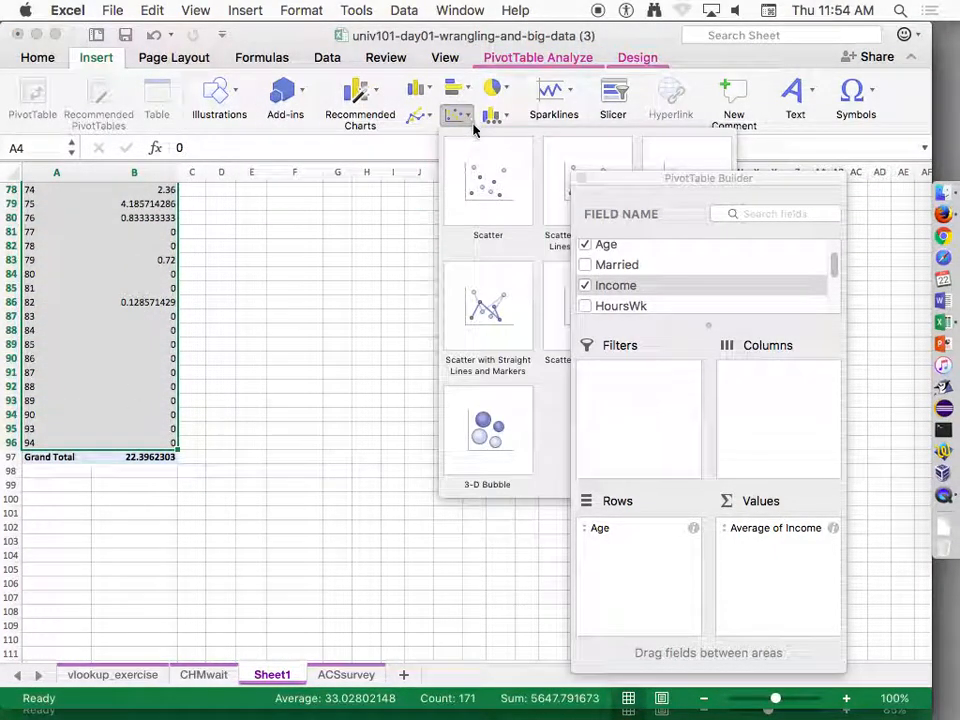
left_click(514, 300)
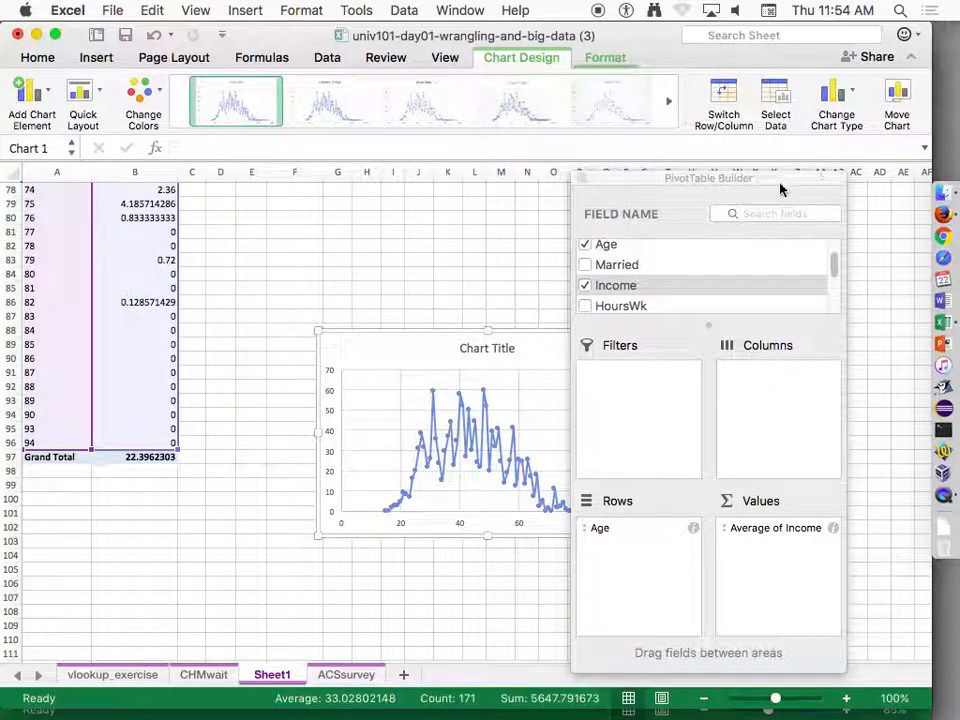
Close the PivotTable Builder and move the chart beside the last pivot table rows, starting around column G
left_click(581, 178)
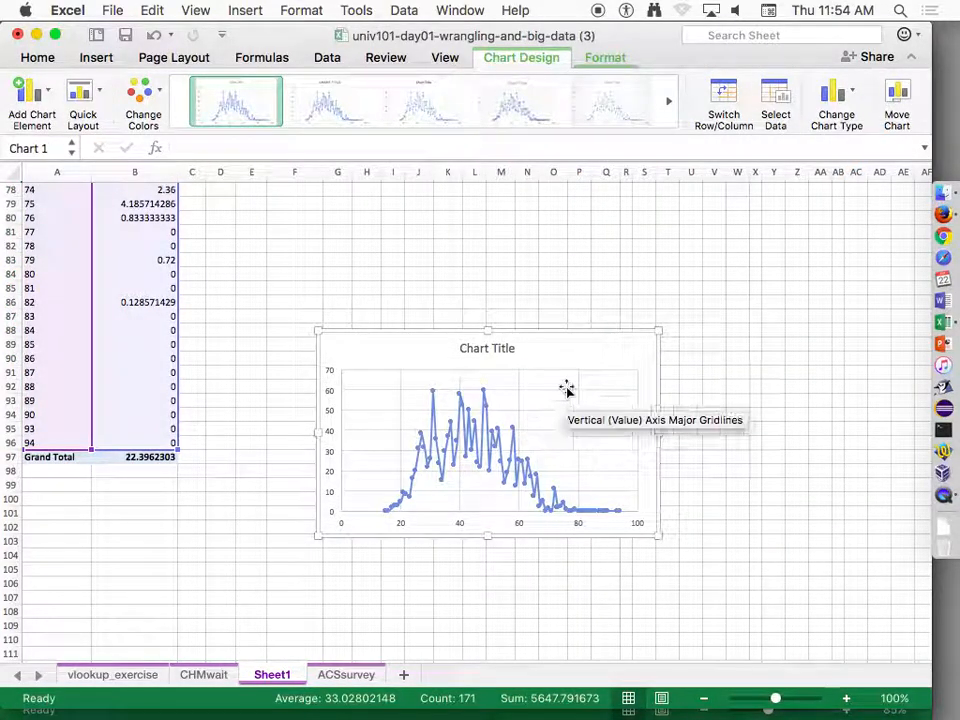
left_click_drag(568, 349, 456, 221)
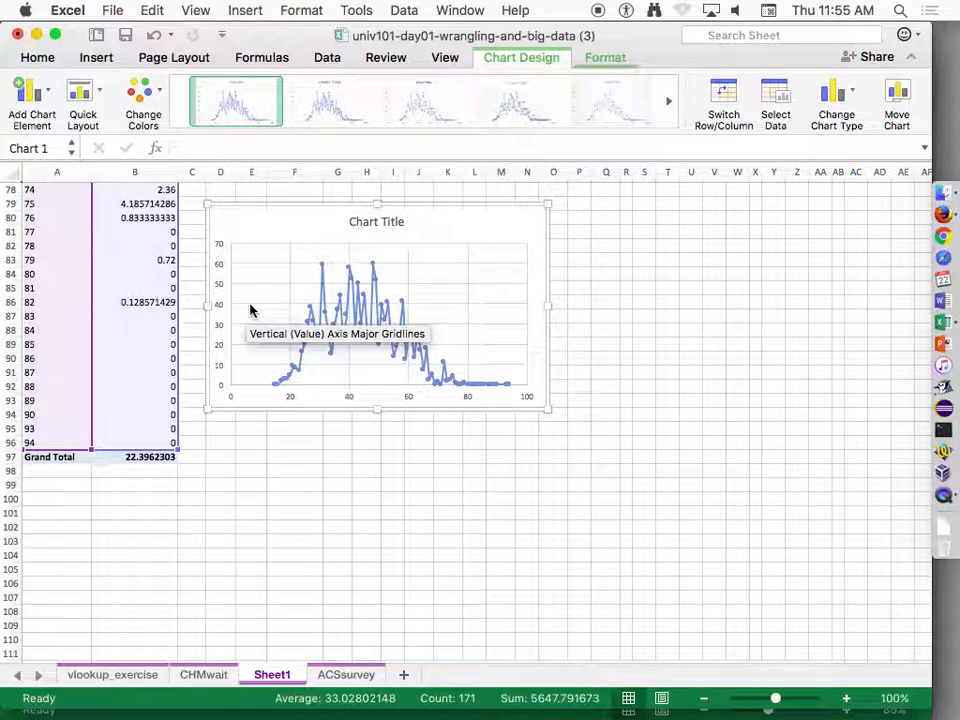
left_click_drag(246, 223, 370, 232)
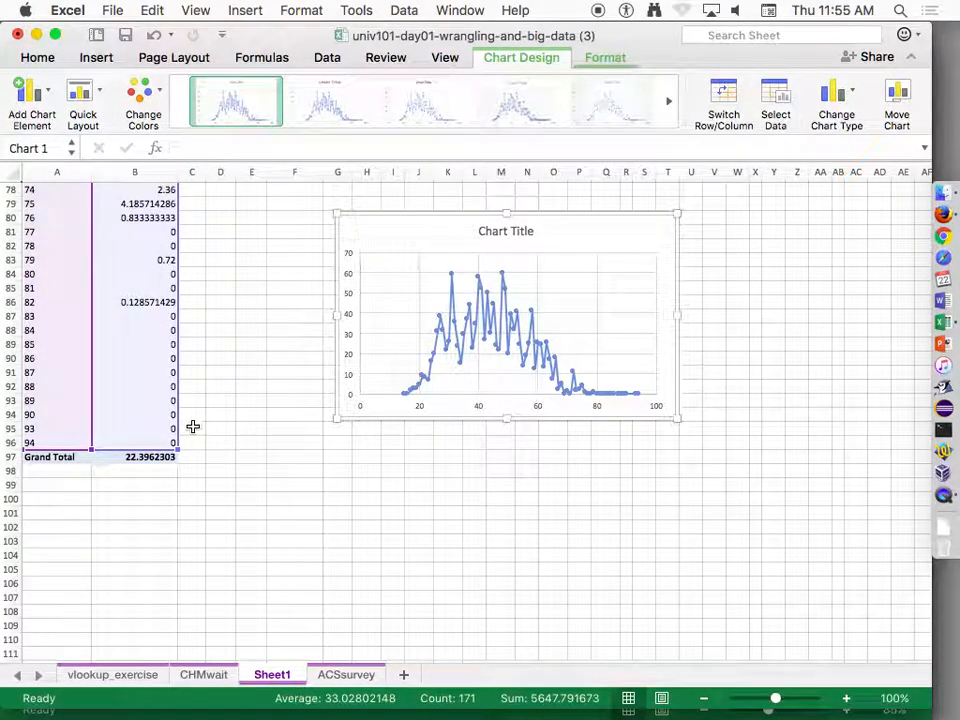
Enter the formula =A96 in C96 and copy it to D96
left_click(193, 441)
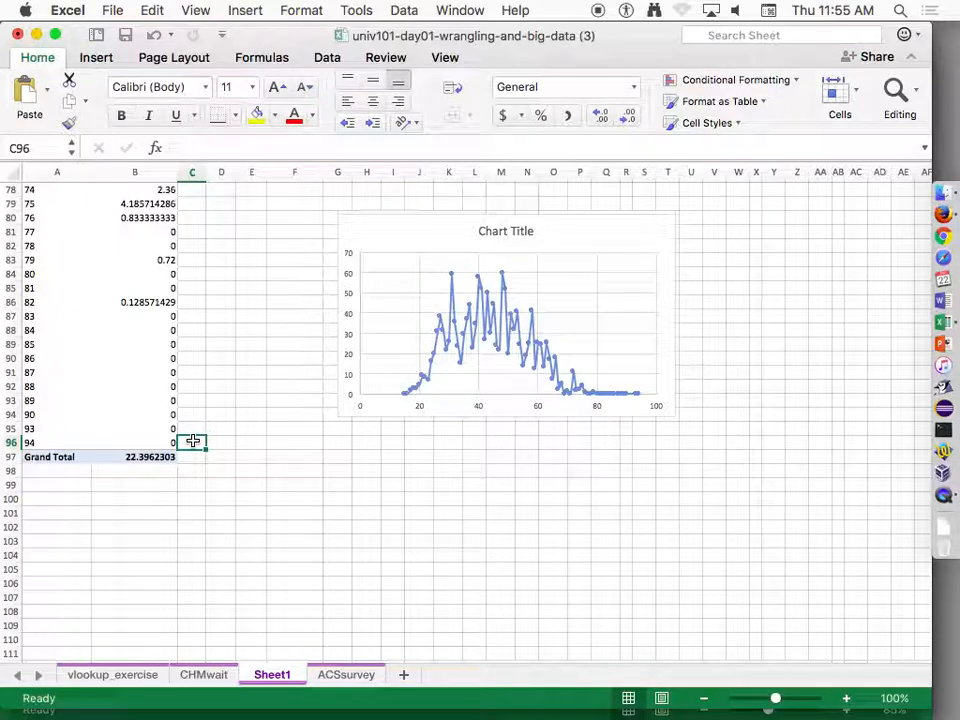
type("=")
type("A96")
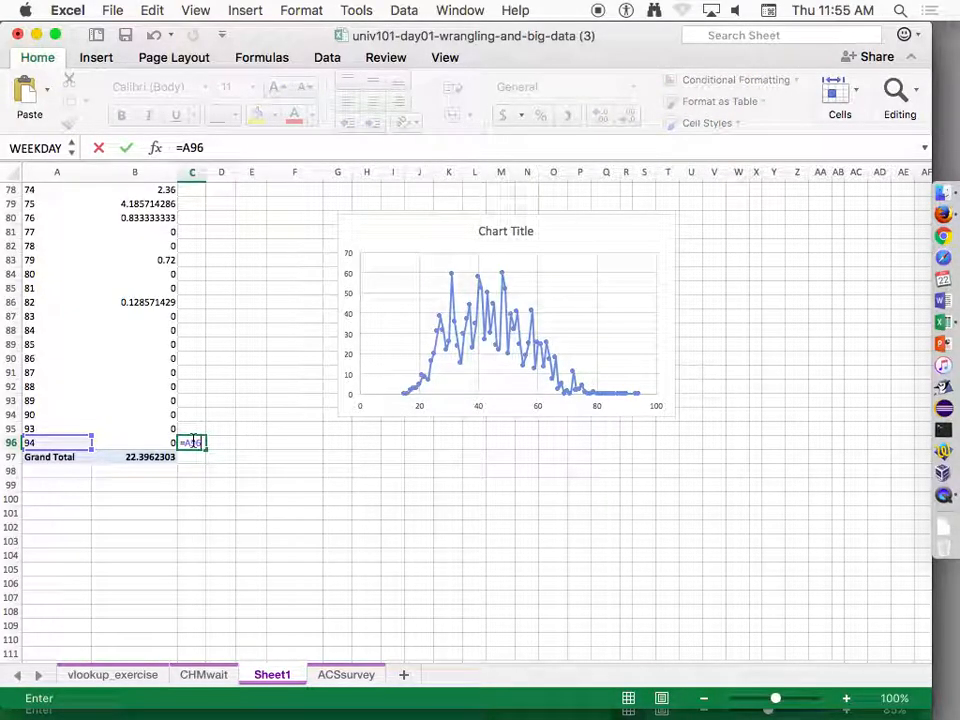
key("Return")
left_click(193, 442)
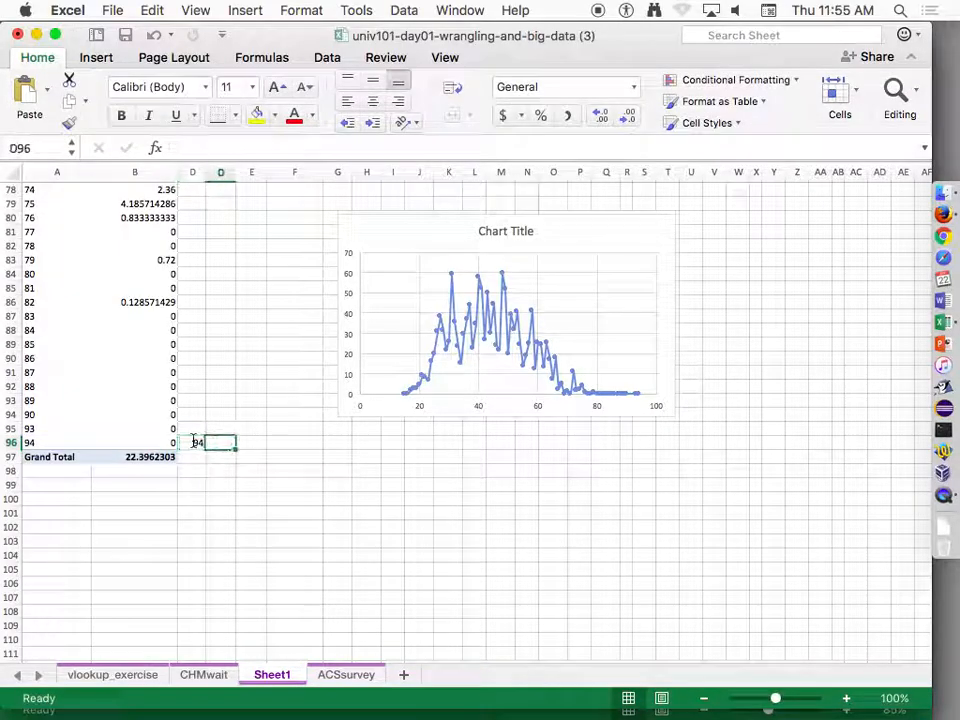
key("super+c")
key("Right")
key("super+v")
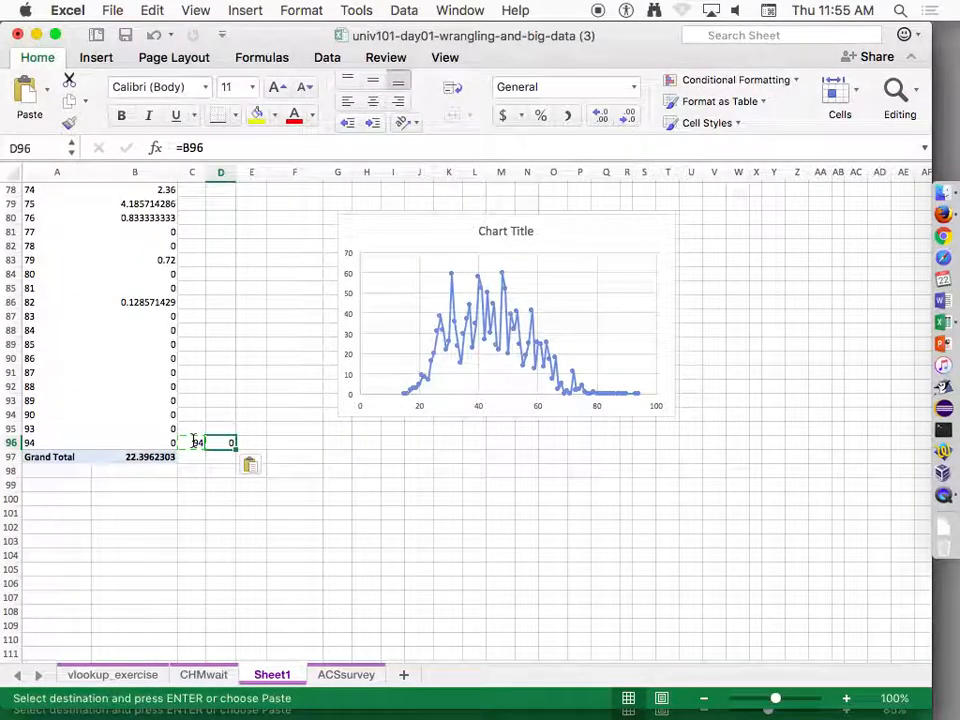
Paste the copied formula into C4:D96 so it references every pivot table age and average income
left_click_drag(193, 442, 222, 442)
key("shift+Up")
key("shift+Up")
key("shift+Up")
key("shift+Up")
key("shift+Up")
key("shift+Up")
key("shift+Up")
key("shift+Up")
key("shift+Up")
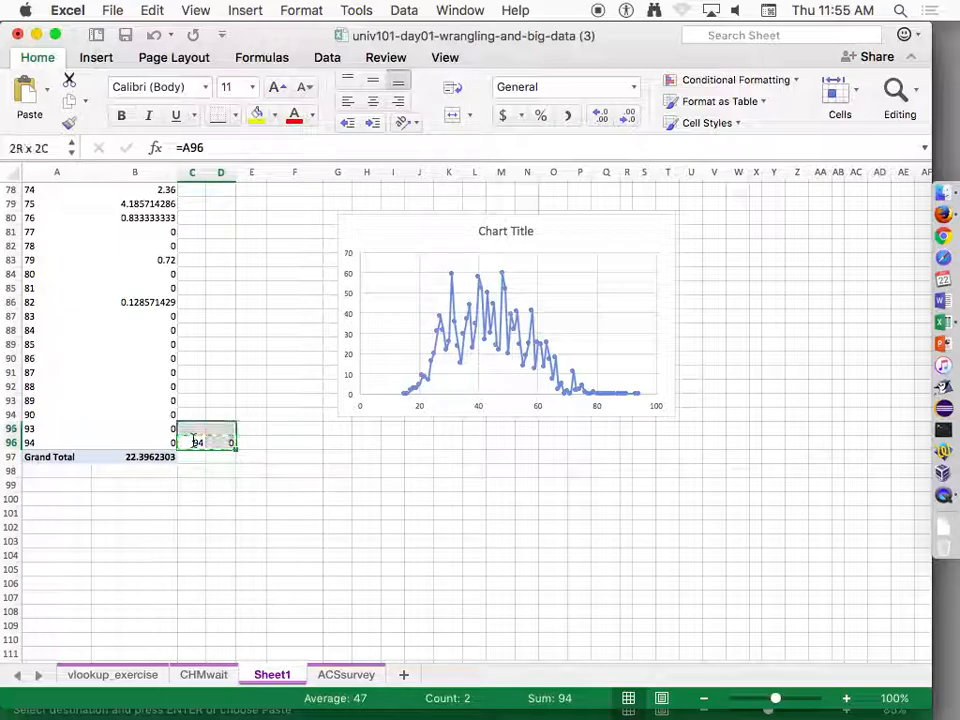
key("shift+Up")
key("shift+Up")
key("shift+Up")
key("shift+Up")
key("shift+Up")
key("shift+Up")
key("shift+Up")
key("shift+Up")
key("shift+Up")
key("shift+Up")
key("shift+Up")
key("shift+Up")
key("shift+Up")
key("shift+Up")
key("shift+Up")
key("shift+Up")
key("shift+Up")
key("shift+Up")
key("shift+Up")
key("shift+Up")
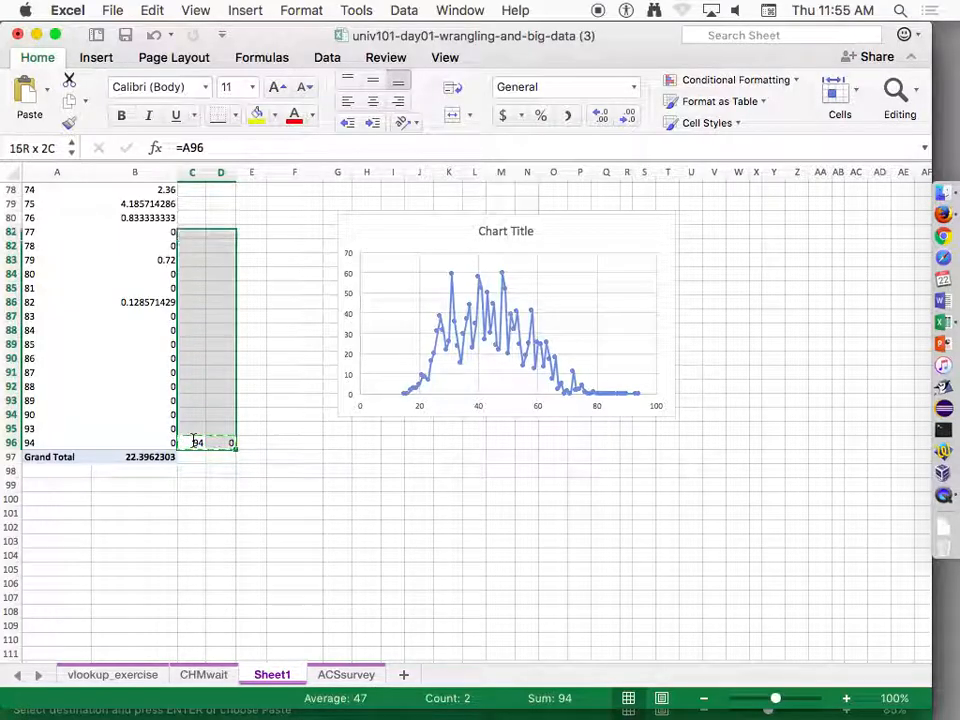
key("shift+Up")
key("shift+Up")
key("shift+Up")
key("shift+Up")
key("shift+Up")
key("shift+Up")
key("shift+Up")
key("shift+Up")
key("shift+Up")
key("shift+Up")
key("shift+Up")
key("shift+Up")
key("shift+Up")
key("shift+Up")
key("shift+Up")
key("shift+Up")
key("shift+Up")
key("shift+Up")
key("shift+Up")
key("shift+Up")
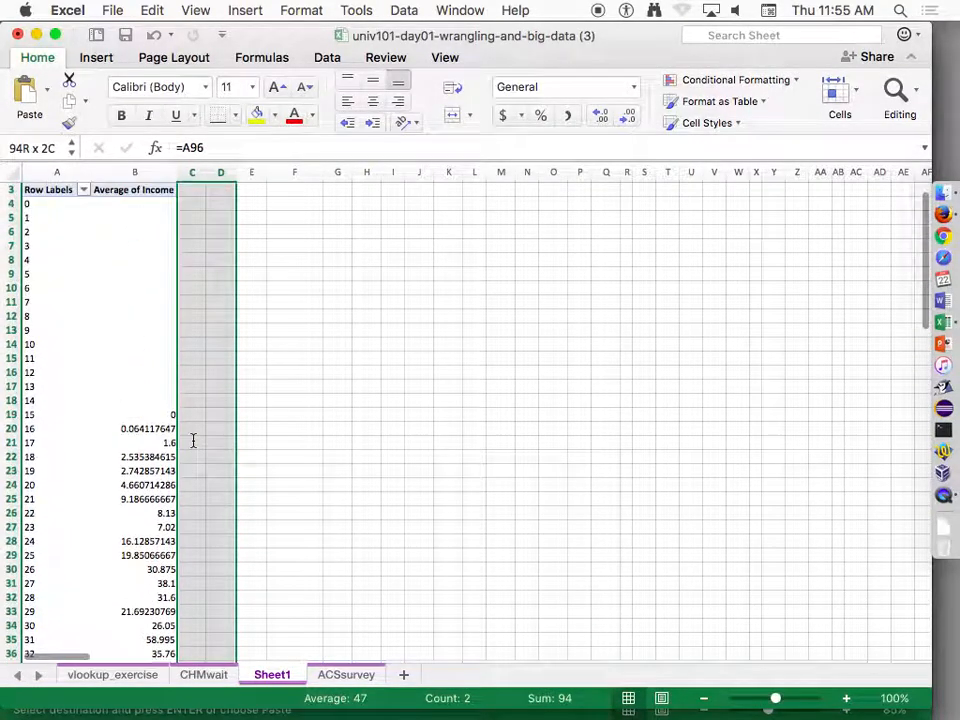
key("shift+Down")
key("super+v")
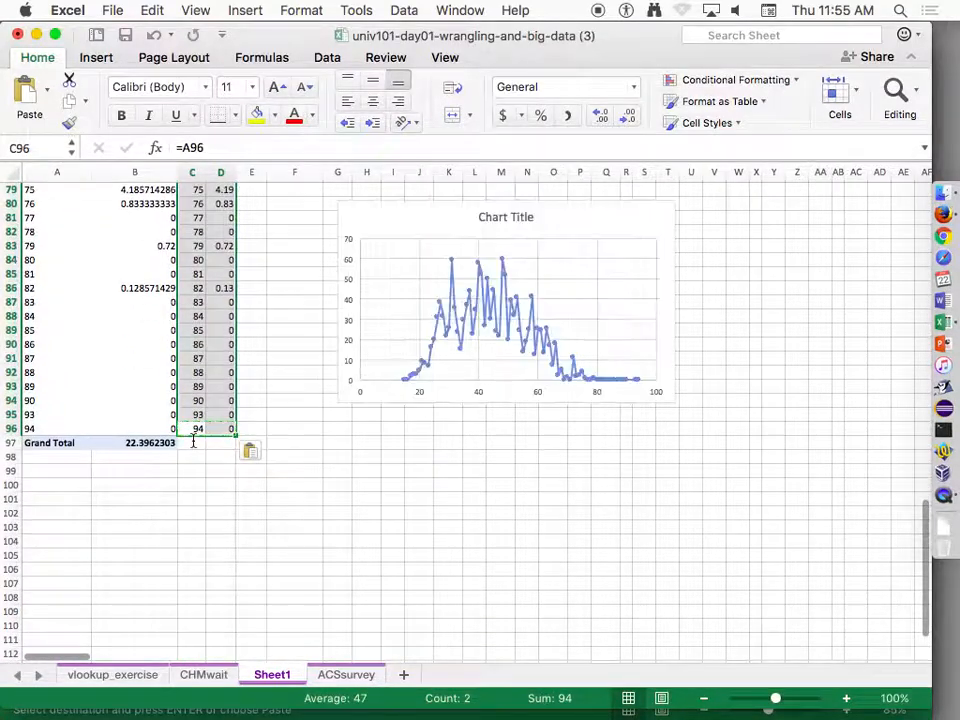
Check the copied references from the beginning of column C and inspect the formula in C13 without changing it
key("Up")
key("super+Up")
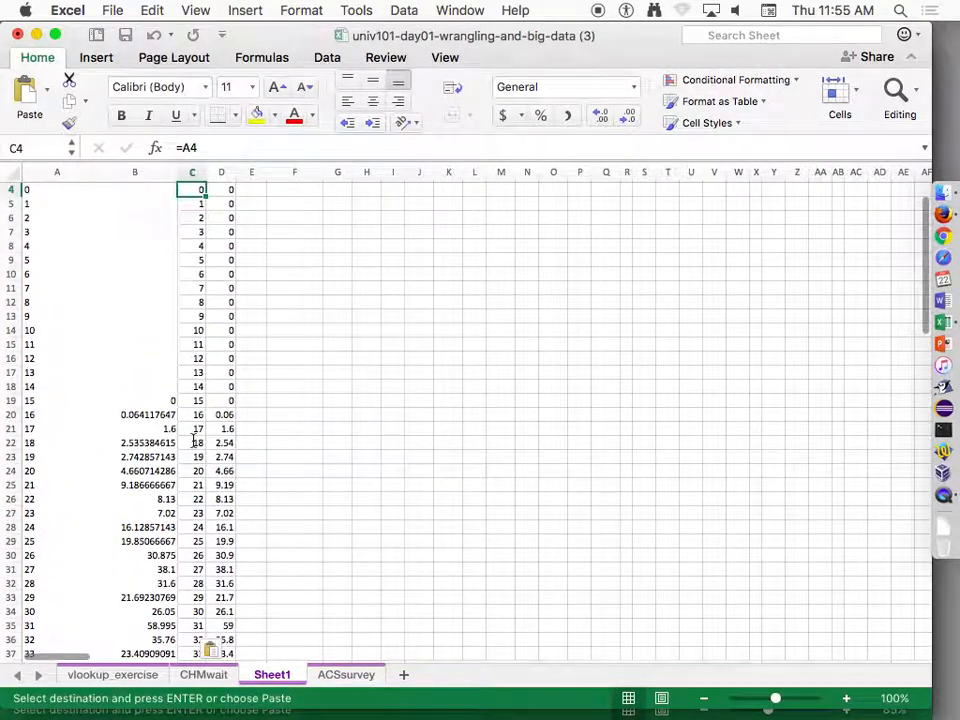
key("Up")
key("Up")
key("Up")
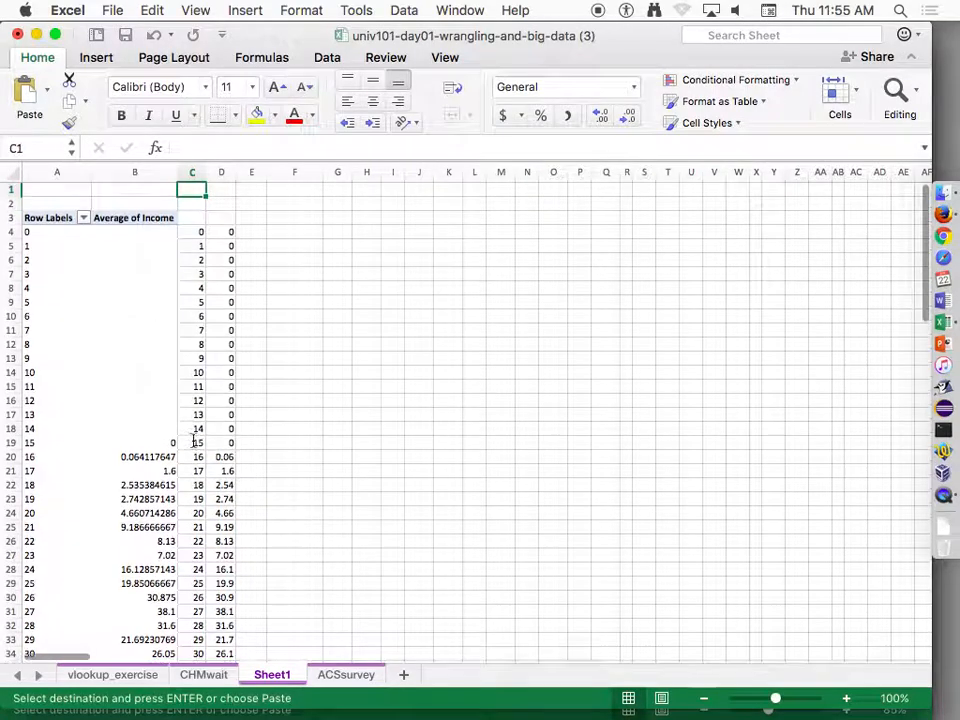
key("Down")
key("Down")
key("Down")
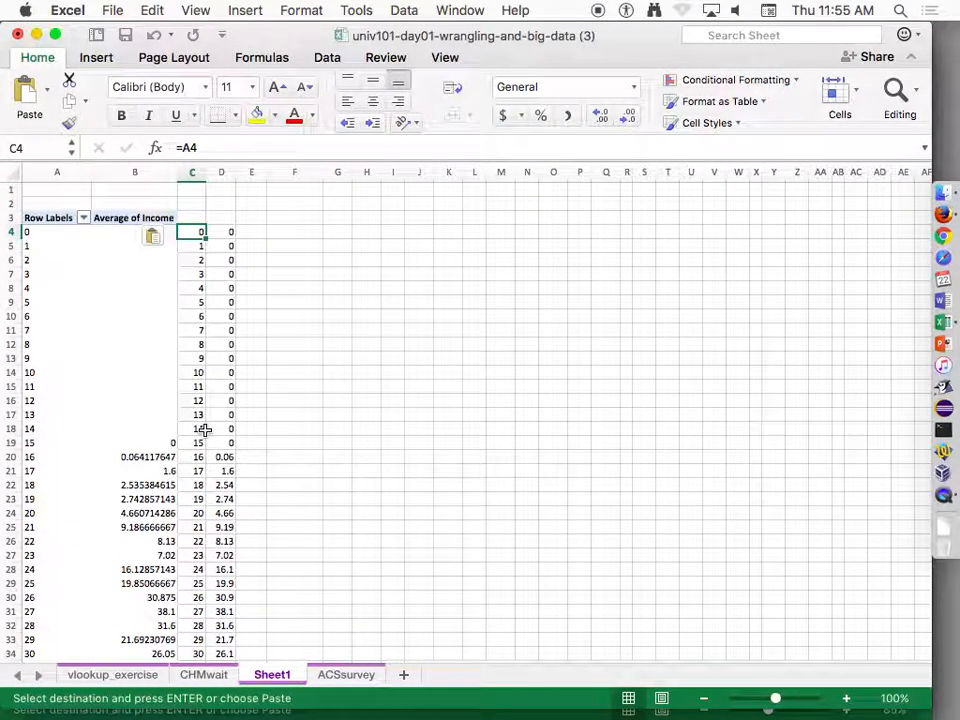
left_click(200, 357)
double_click(200, 357)
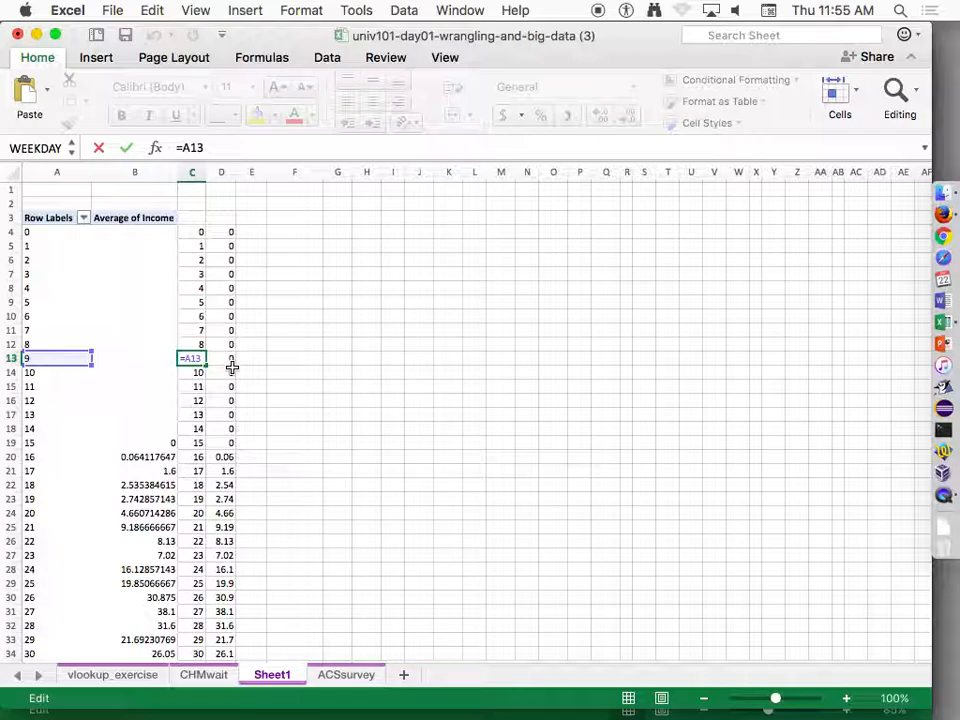
key("Escape")
Redisplay the PivotTable Builder and add Race as the column field, allowing the pivot table to replace the neighbouring cells
left_click(128, 302)
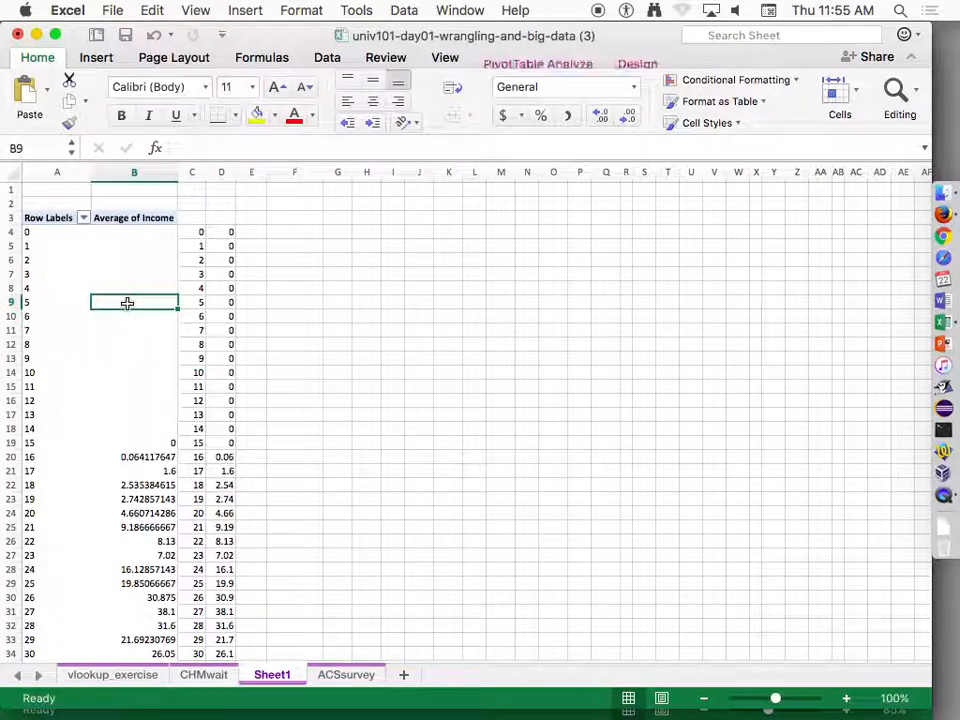
left_click(550, 57)
left_click(822, 82)
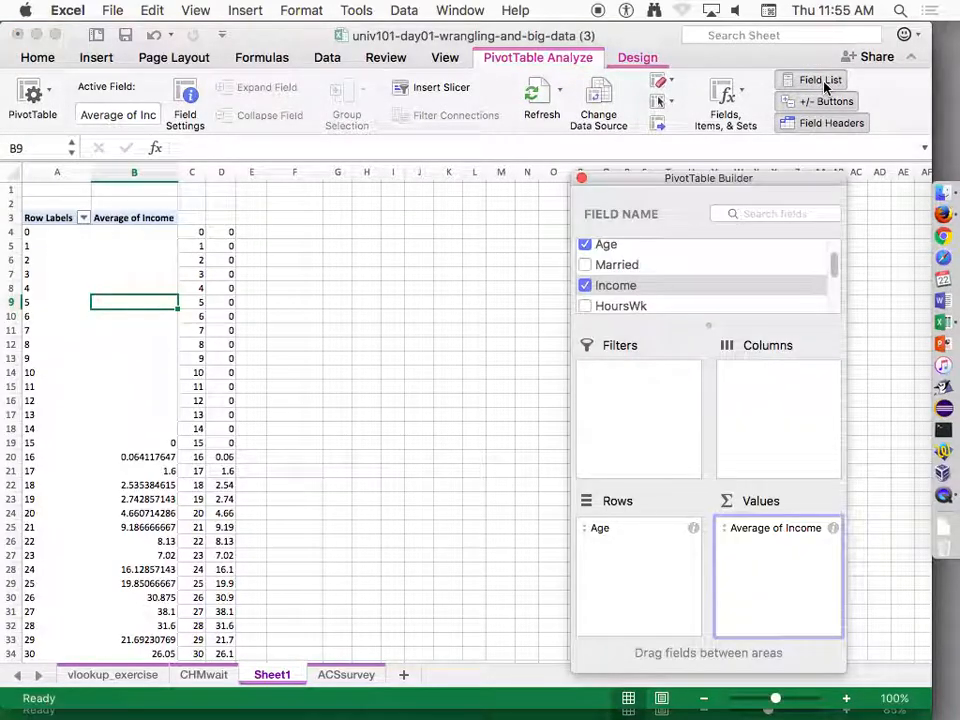
scroll(728, 275, "up", 1)
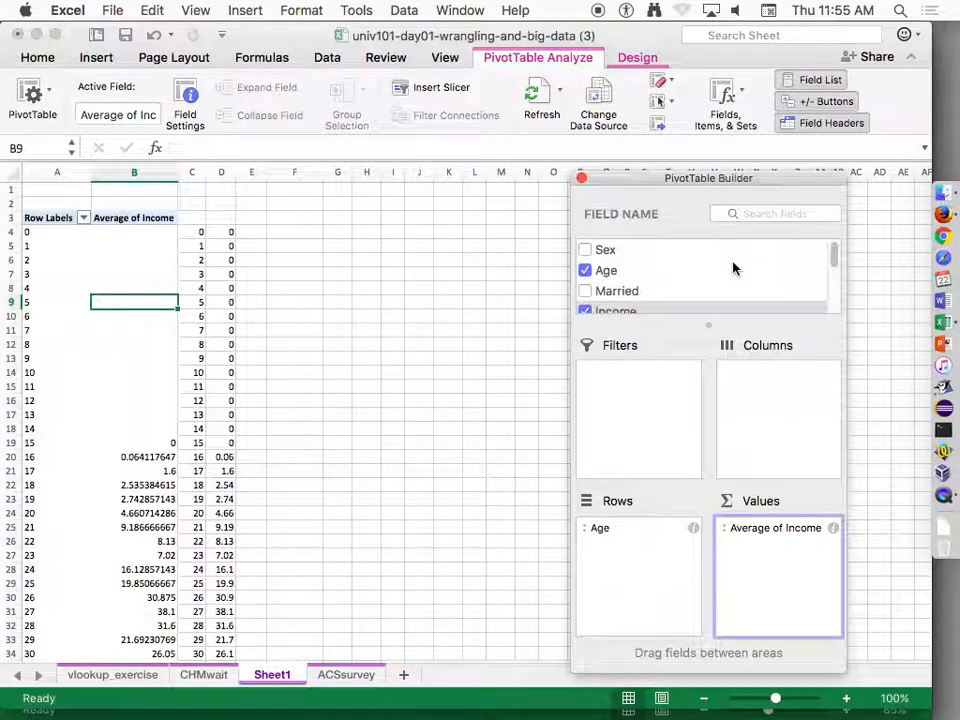
scroll(733, 268, "down", 5)
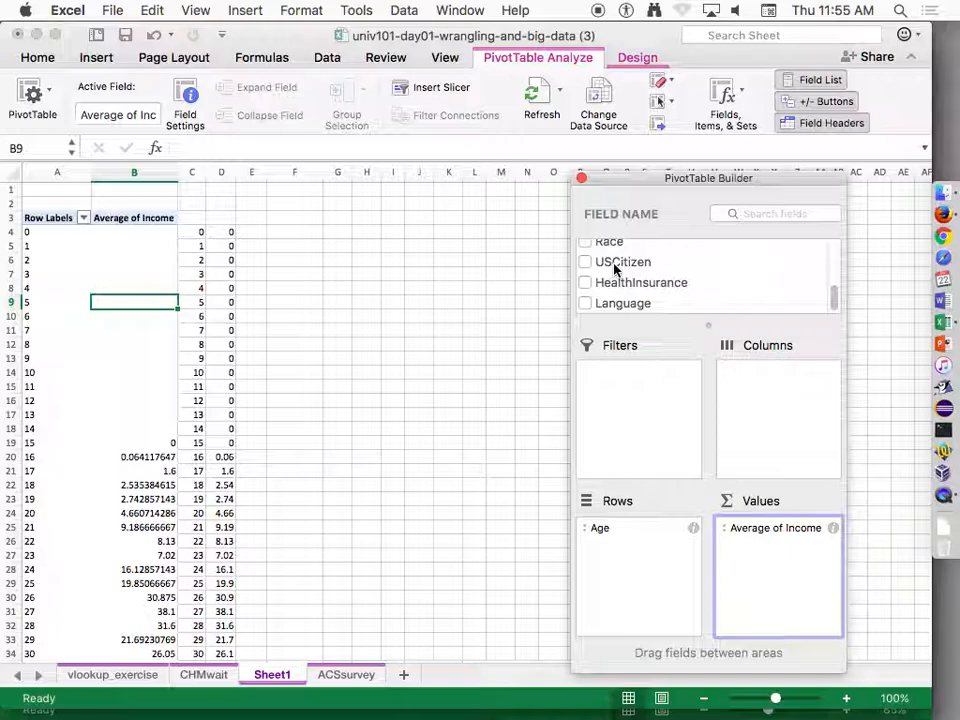
left_click_drag(611, 244, 772, 420)
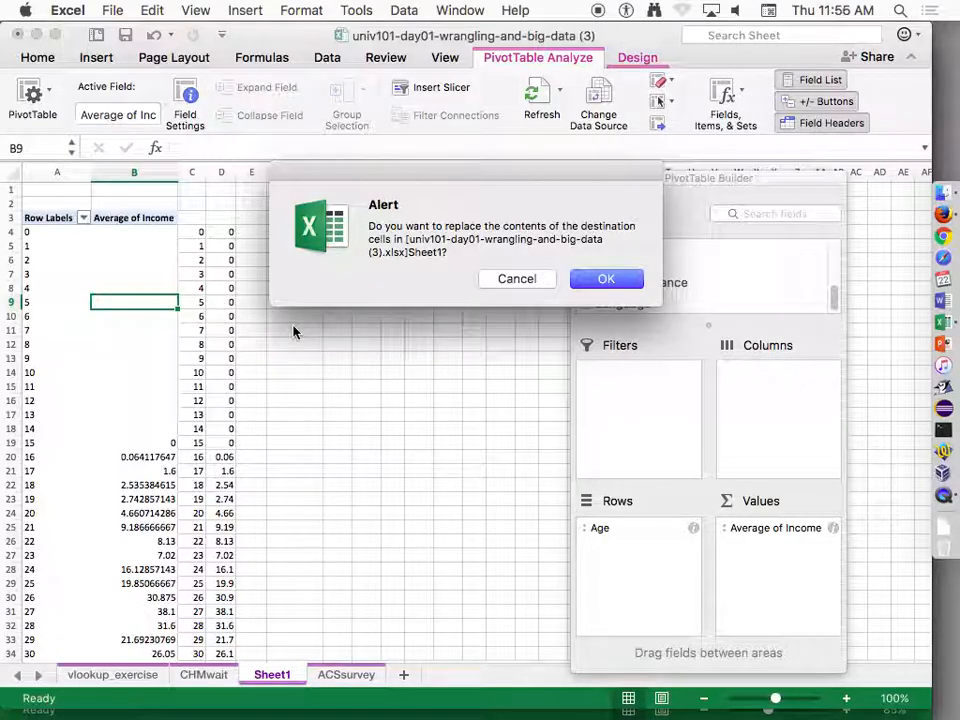
left_click(583, 280)
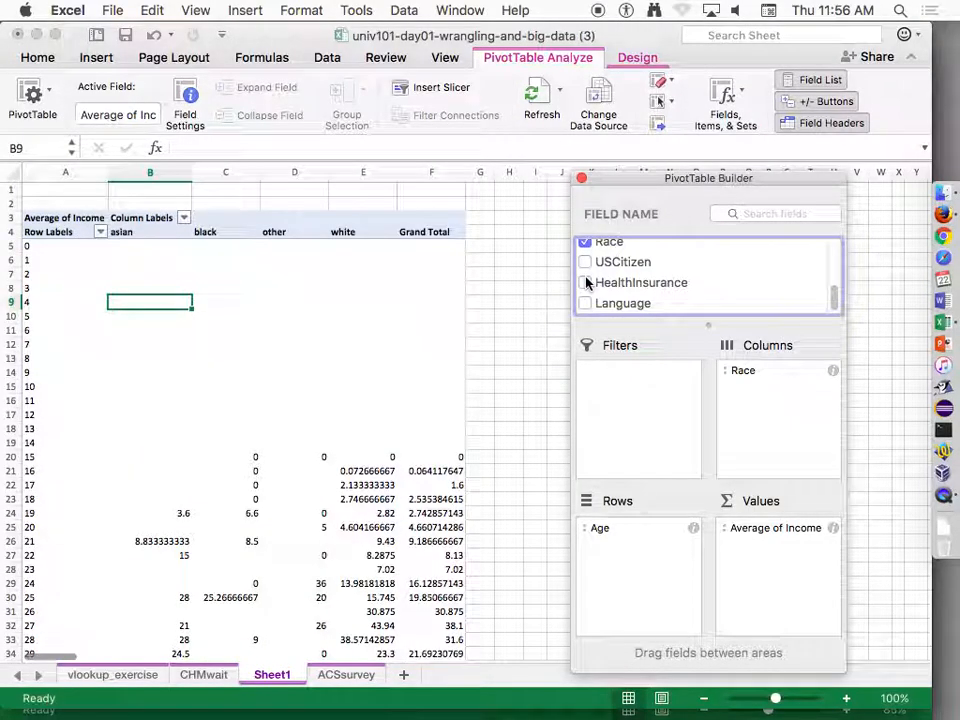